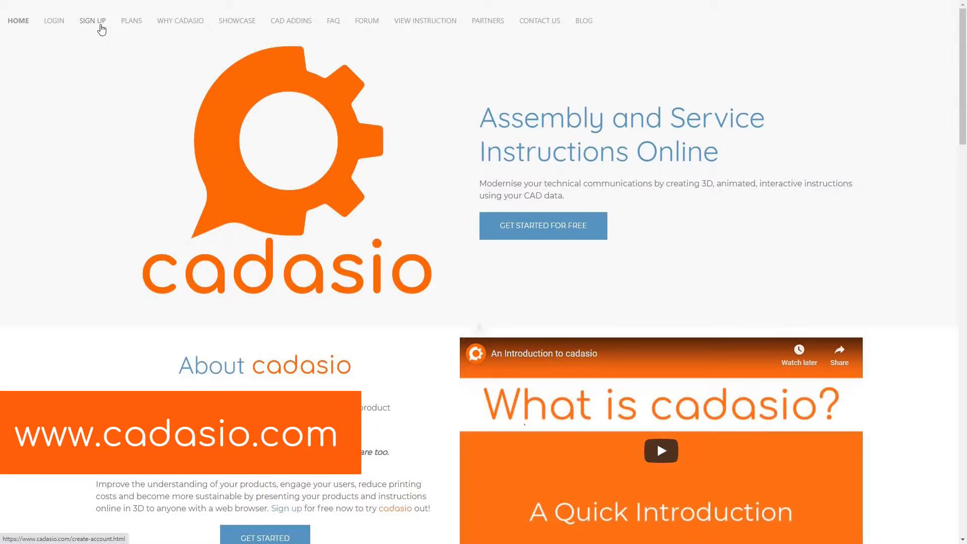
Start a free Cadasio sign-up and subscribe to the Cadasio app in the Onshape App Store
{"action": "left_click", "coordinate": [568, 227]}
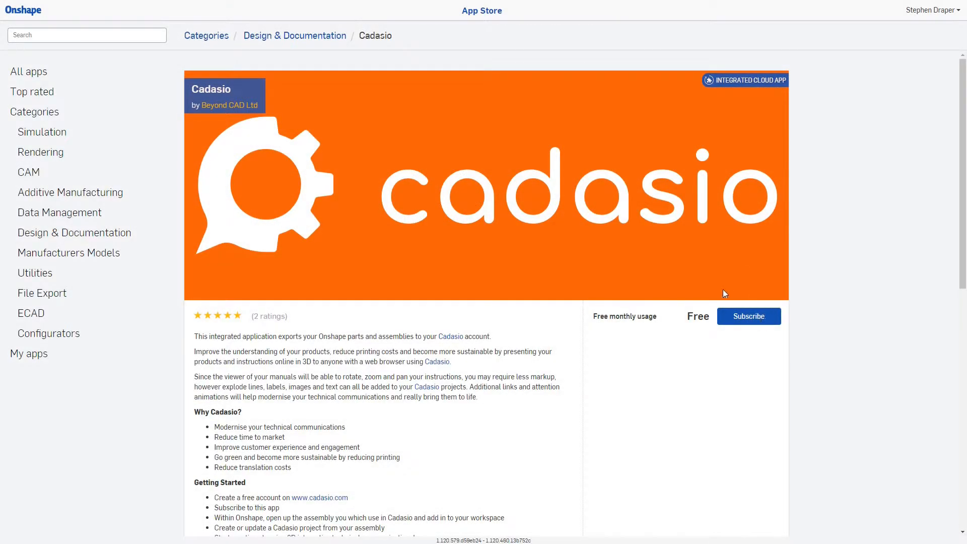
{"action": "left_click", "coordinate": [748, 322]}
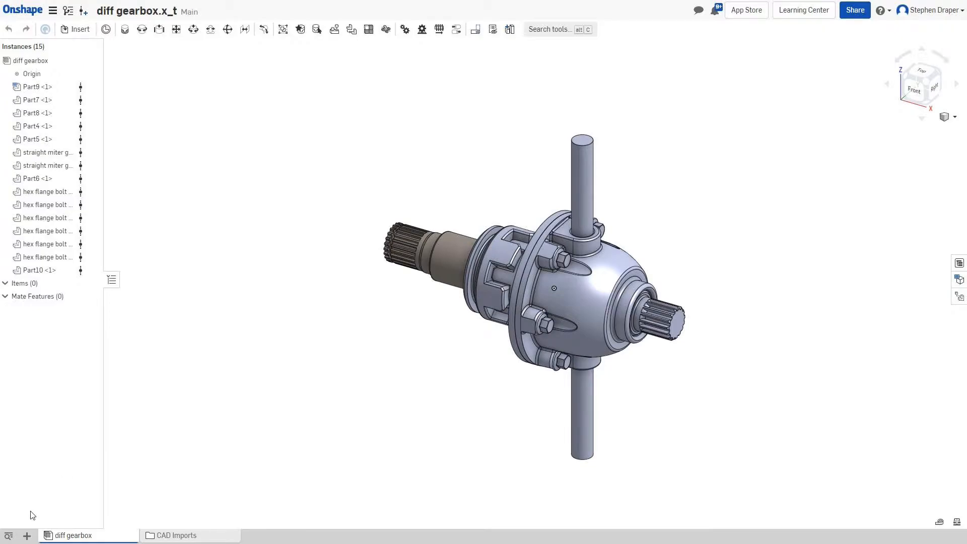
Add the cadasio application to the diff gearbox document and activate the e-mail entry of its login form
{"action": "left_click", "coordinate": [27, 535]}
{"action": "mouse_move", "coordinate": [99, 413]}
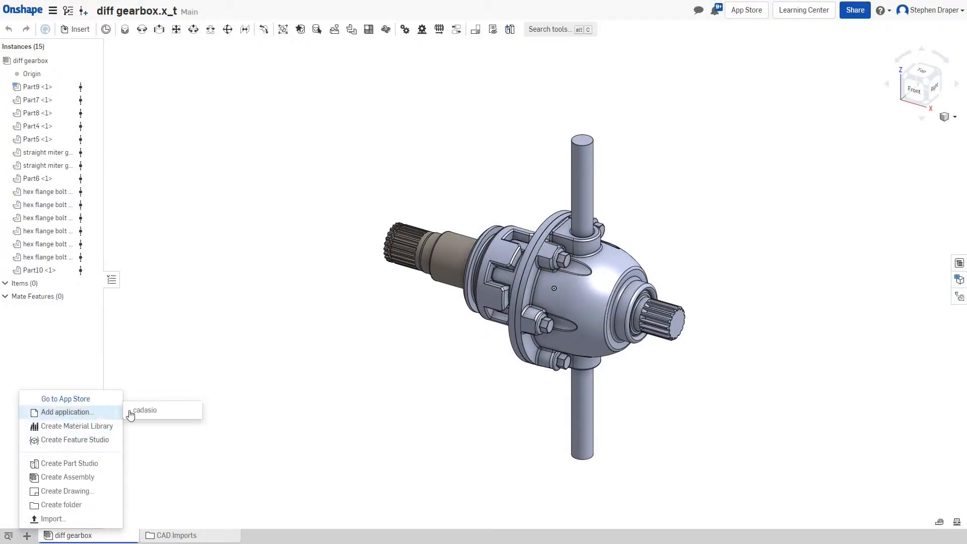
{"action": "left_click", "coordinate": [193, 421]}
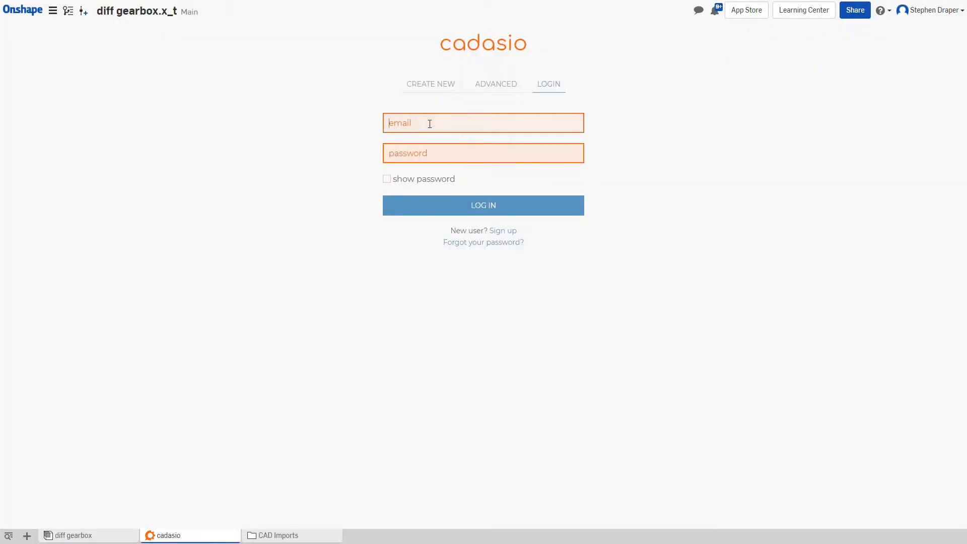
{"action": "left_click", "coordinate": [430, 124]}
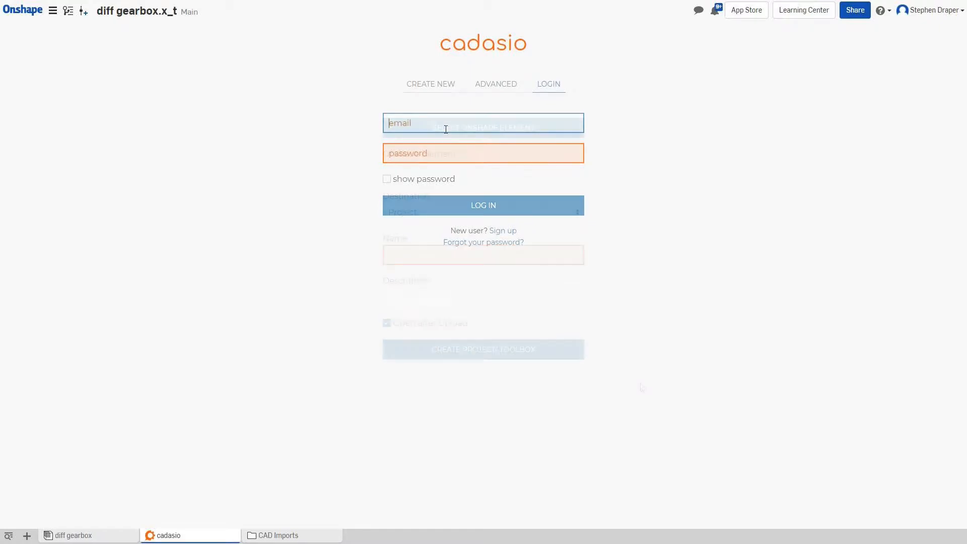
Choose the diff gearbox assembly as the Onshape element for a new Cadasio project
{"action": "left_click", "coordinate": [509, 130]}
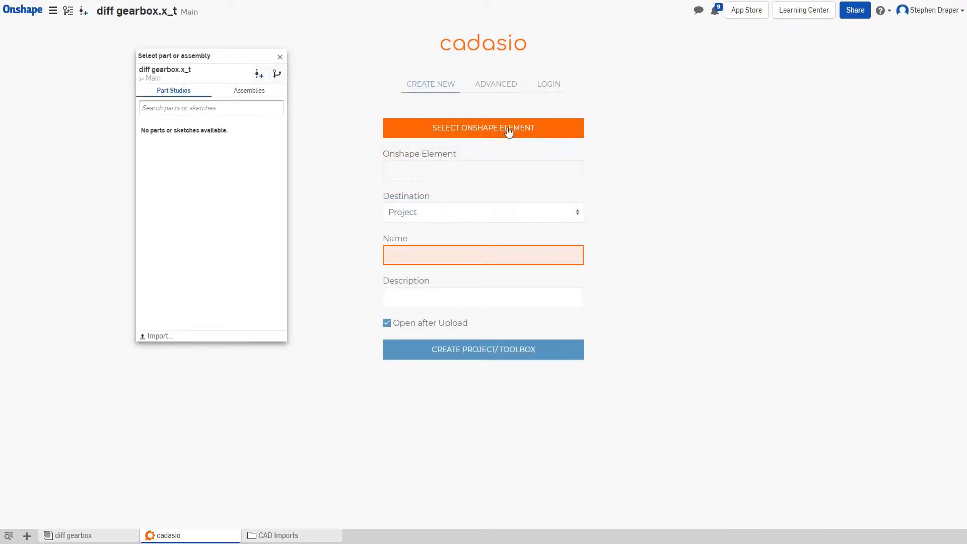
{"action": "left_click", "coordinate": [250, 92]}
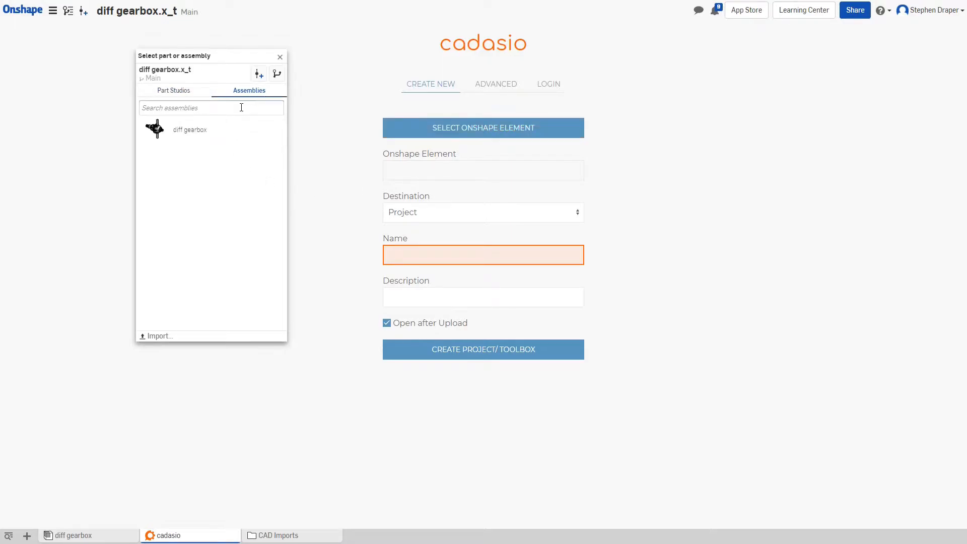
{"action": "left_click", "coordinate": [187, 131]}
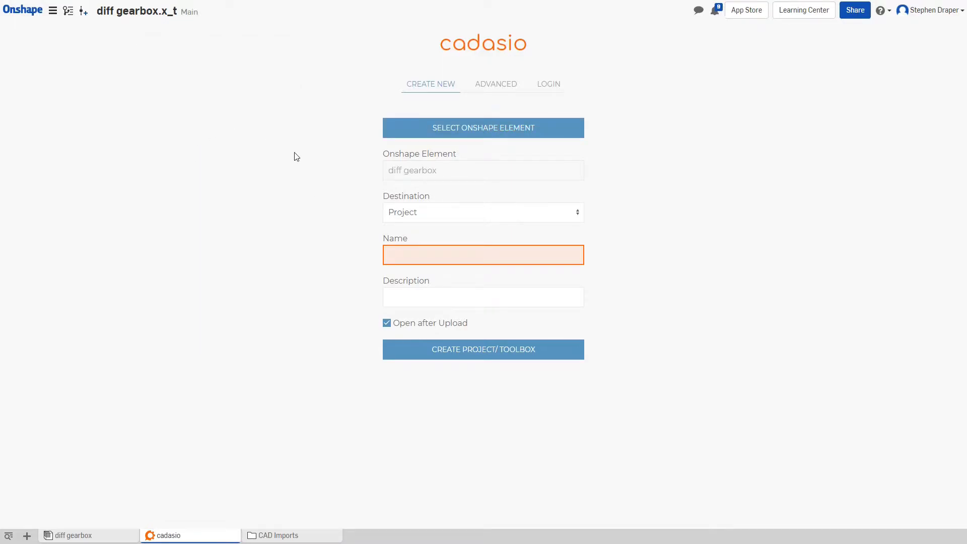
Name the project Gearbox and create it
{"action": "left_click", "coordinate": [436, 258]}
{"action": "type", "text": "Gearbox"}
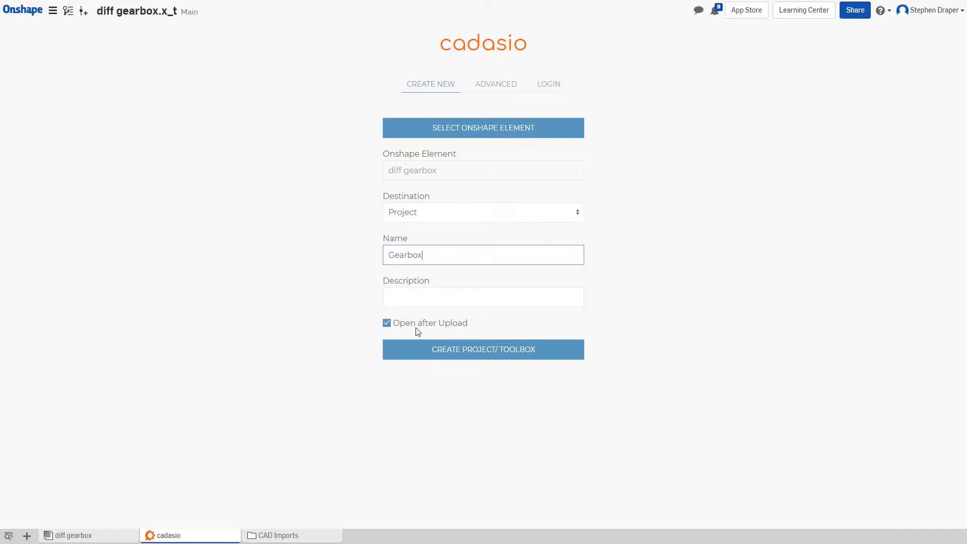
{"action": "left_click", "coordinate": [479, 363]}
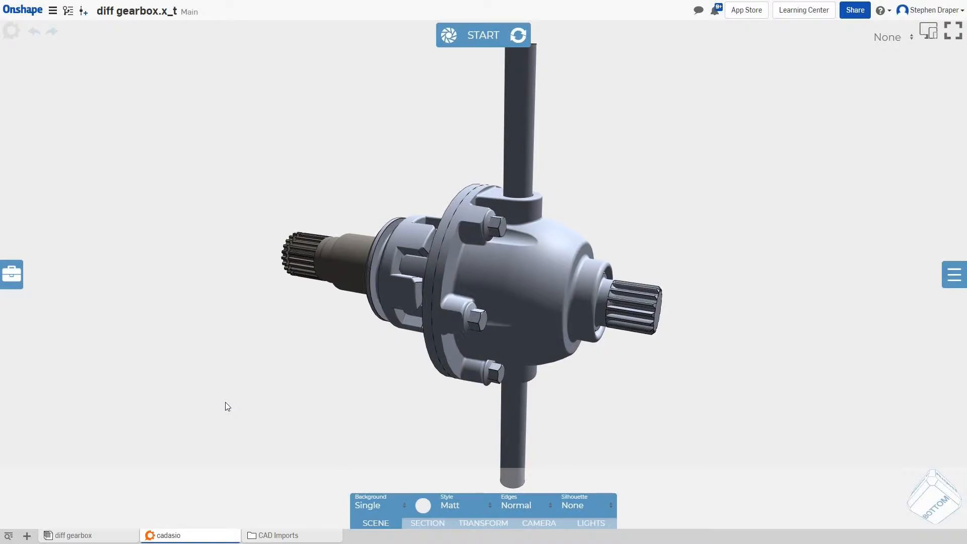
Recolour the upper and lower vertical shafts with the teal palette colour
{"action": "left_click", "coordinate": [517, 138]}
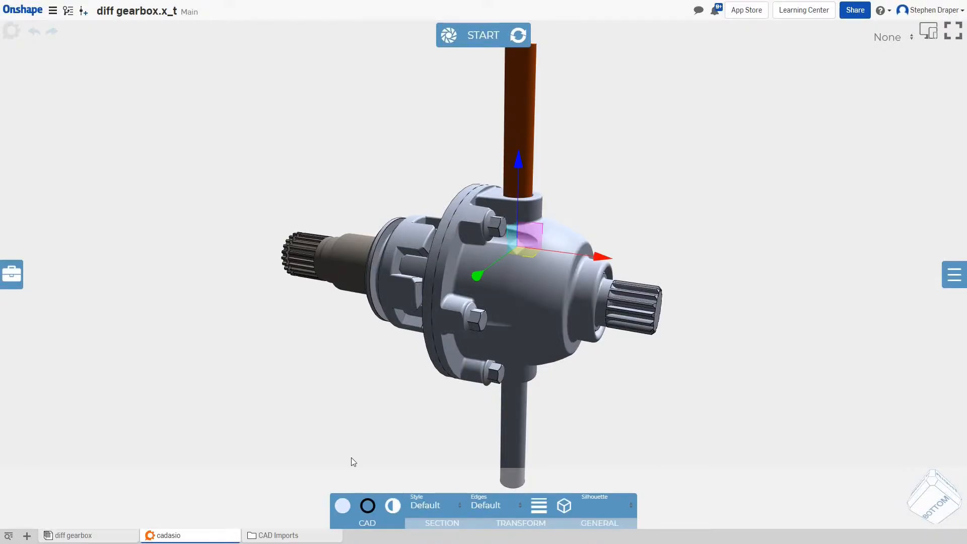
{"action": "left_click", "coordinate": [344, 507]}
{"action": "left_click", "coordinate": [341, 405]}
{"action": "left_click", "coordinate": [292, 400]}
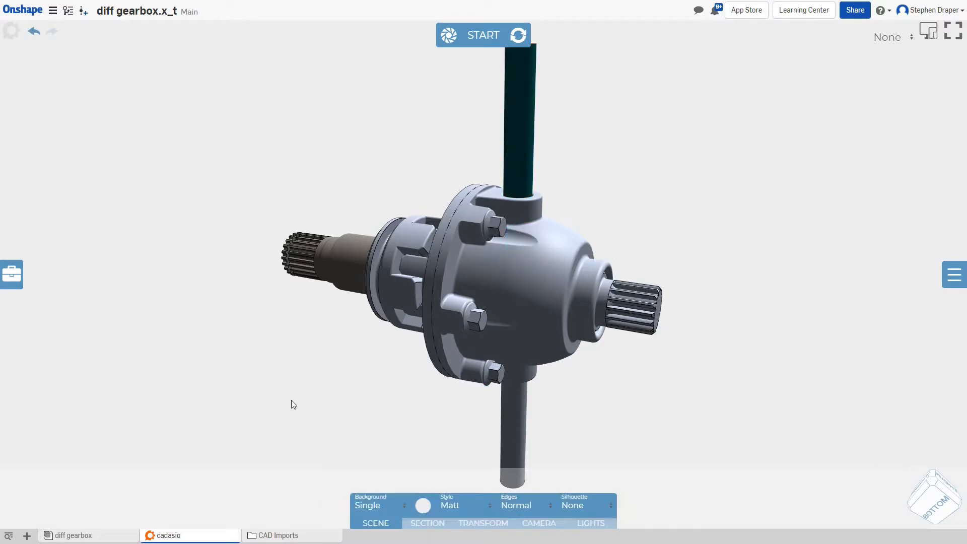
{"action": "left_click", "coordinate": [499, 426]}
{"action": "left_click", "coordinate": [343, 506]}
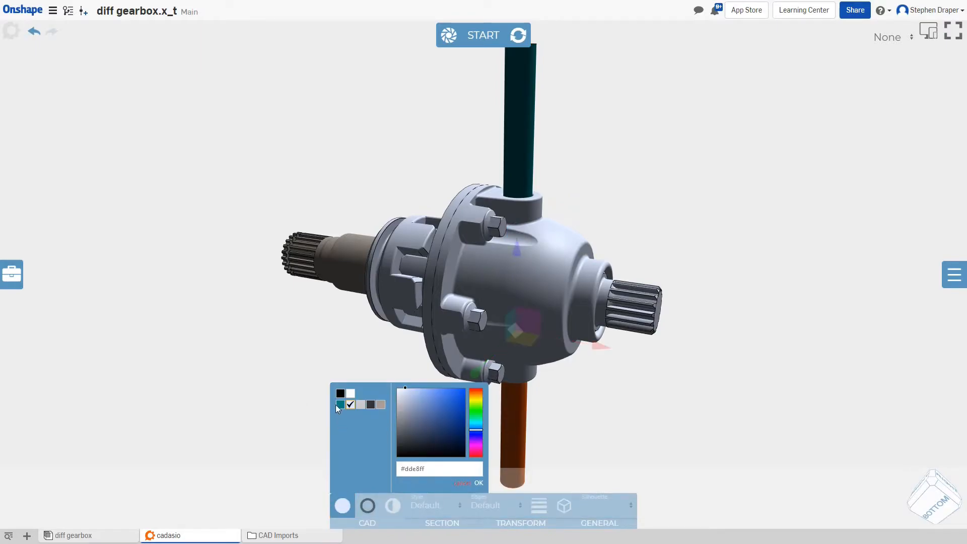
{"action": "left_click", "coordinate": [341, 404]}
{"action": "left_click", "coordinate": [685, 279]}
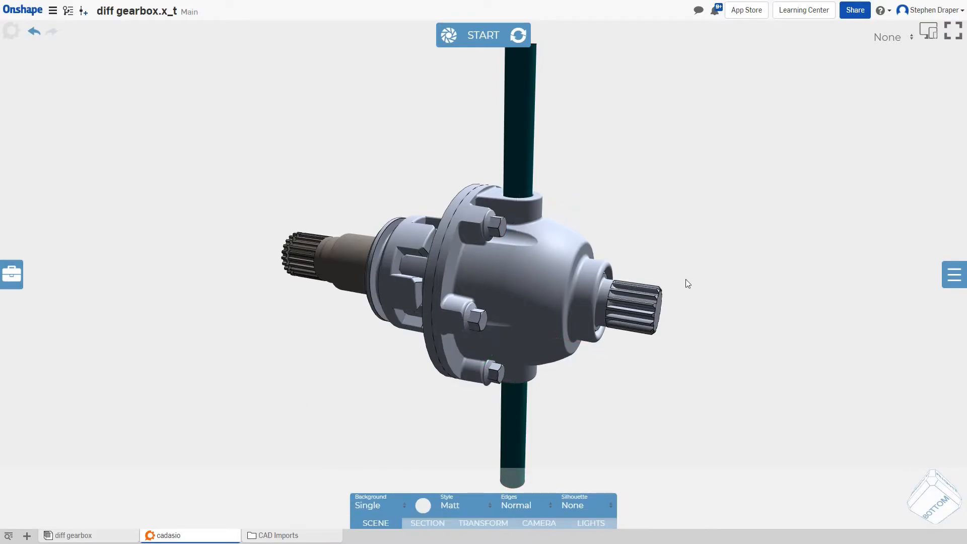
Recolour the splined shaft protruding from the gearbox housing to yellow #f0b811
{"action": "left_click", "coordinate": [621, 305]}
{"action": "left_click", "coordinate": [343, 505]}
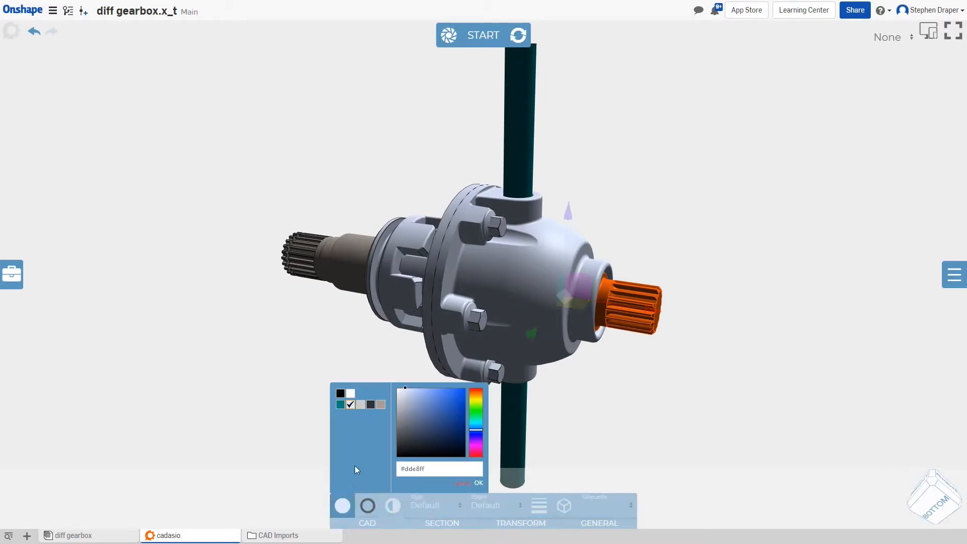
{"action": "left_click", "coordinate": [476, 396]}
{"action": "left_click", "coordinate": [435, 401]}
{"action": "left_click", "coordinate": [460, 392]}
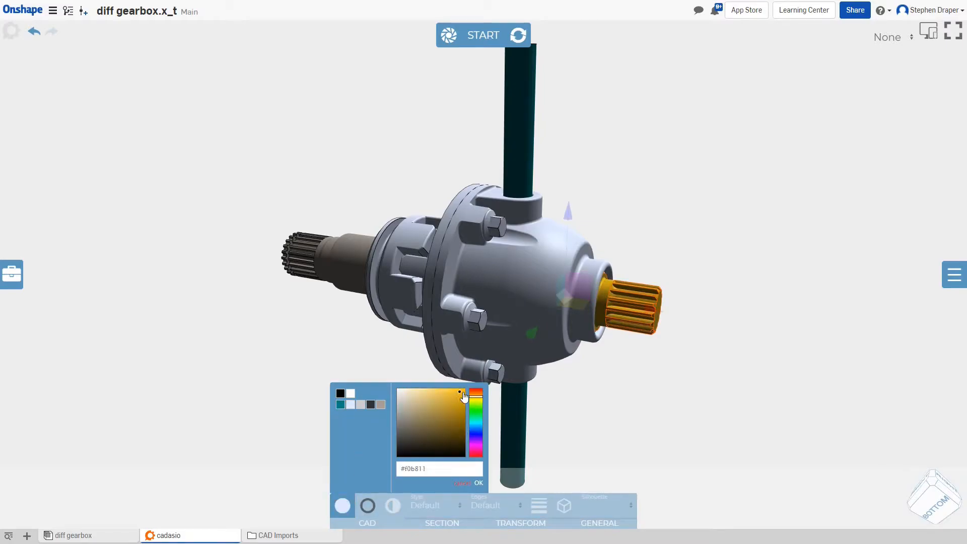
{"action": "left_click", "coordinate": [672, 388]}
Recolour the slotted carrier behind the housing flange to blue #1252d8
{"action": "left_click", "coordinate": [400, 235]}
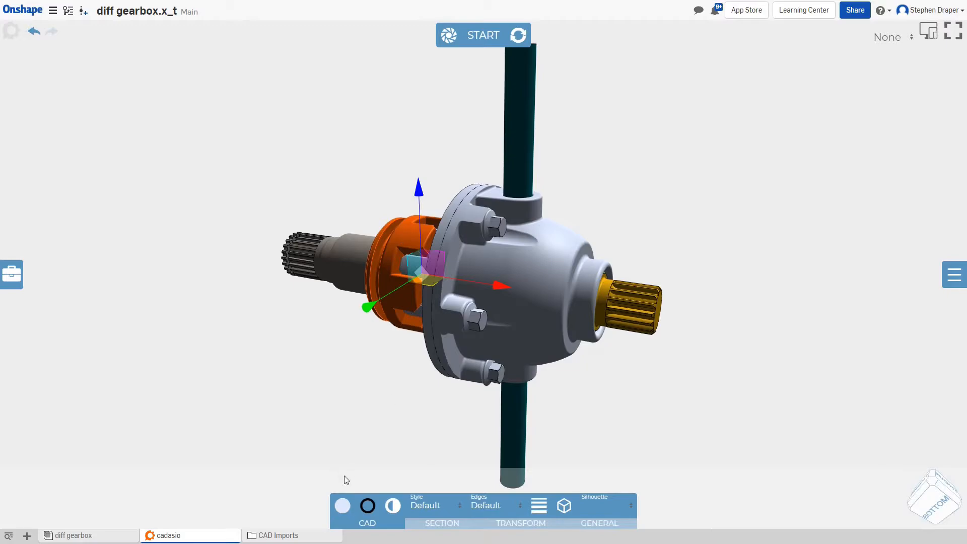
{"action": "left_click", "coordinate": [343, 506]}
{"action": "left_click", "coordinate": [459, 399]}
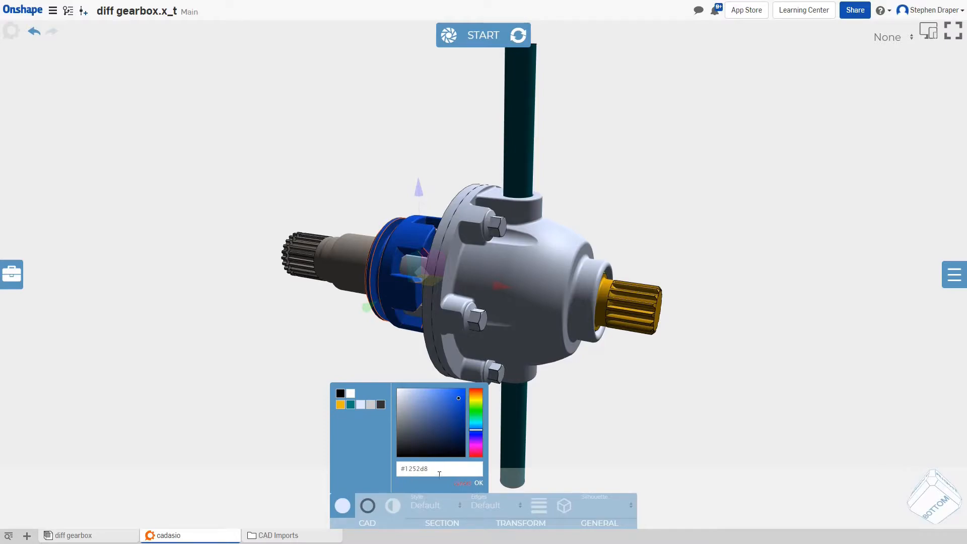
{"action": "left_click", "coordinate": [478, 482]}
{"action": "left_click", "coordinate": [657, 390]}
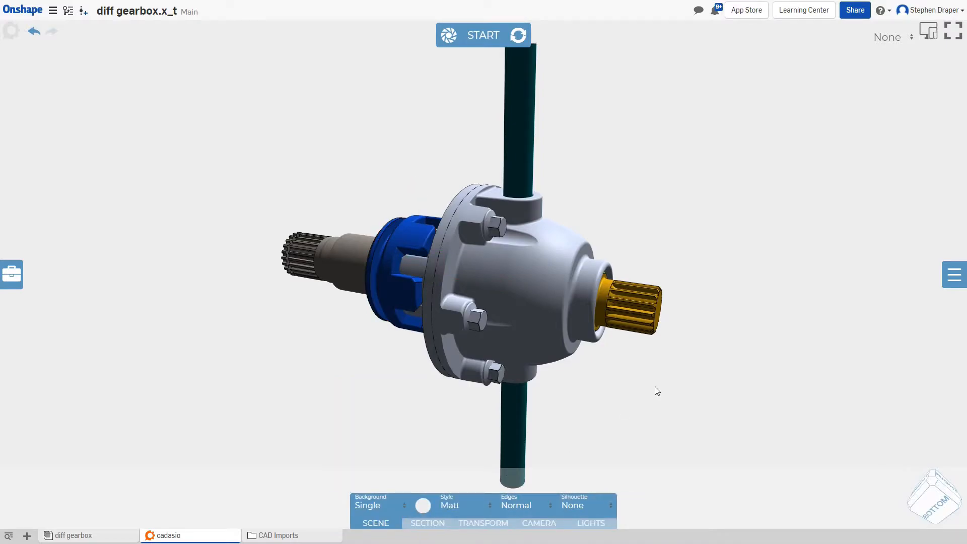
Save the recoloured model as a new step named Step 1 with Pause behaviour and Medium animation duration
{"action": "left_click", "coordinate": [448, 37]}
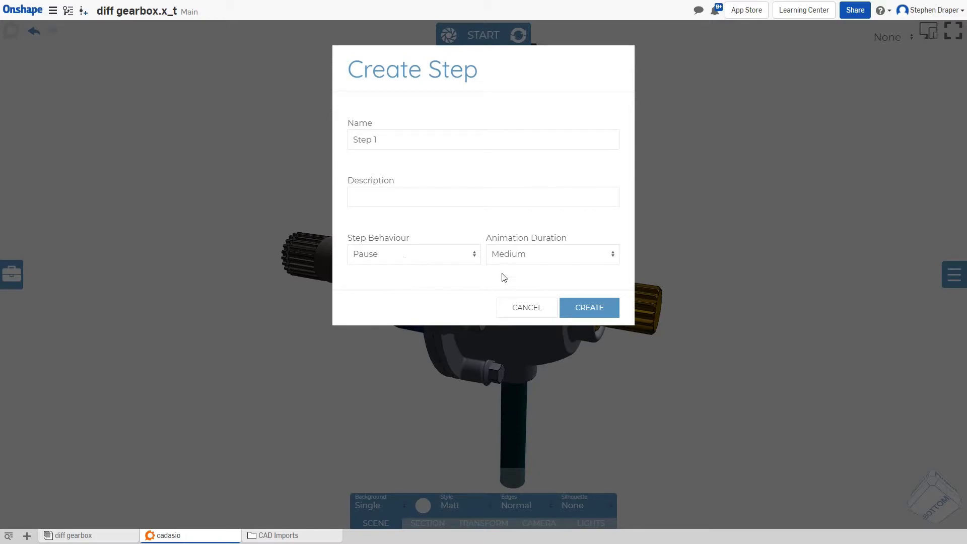
{"action": "left_click", "coordinate": [603, 312]}
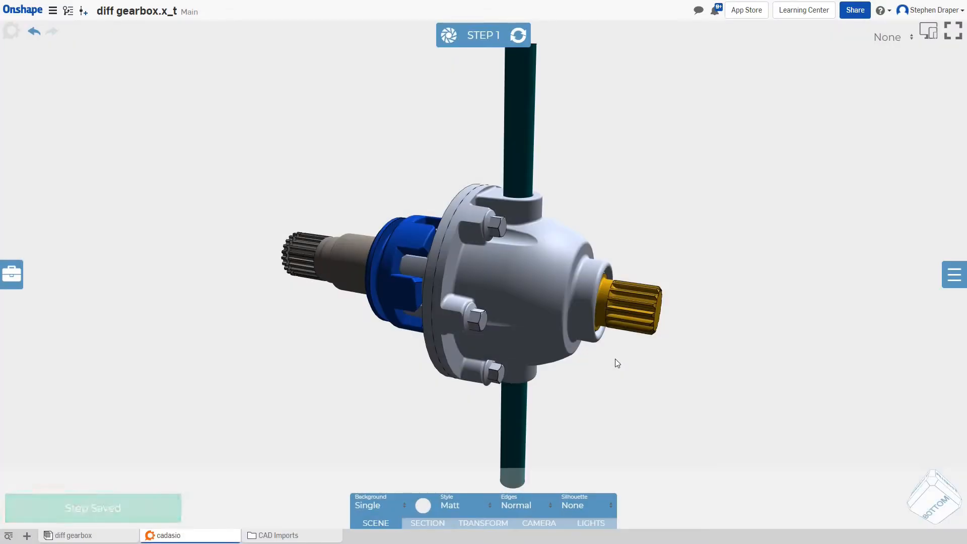
Play the animation back and forth between Start and Step 1, ending on Step 1
{"action": "key", "text": "Left"}
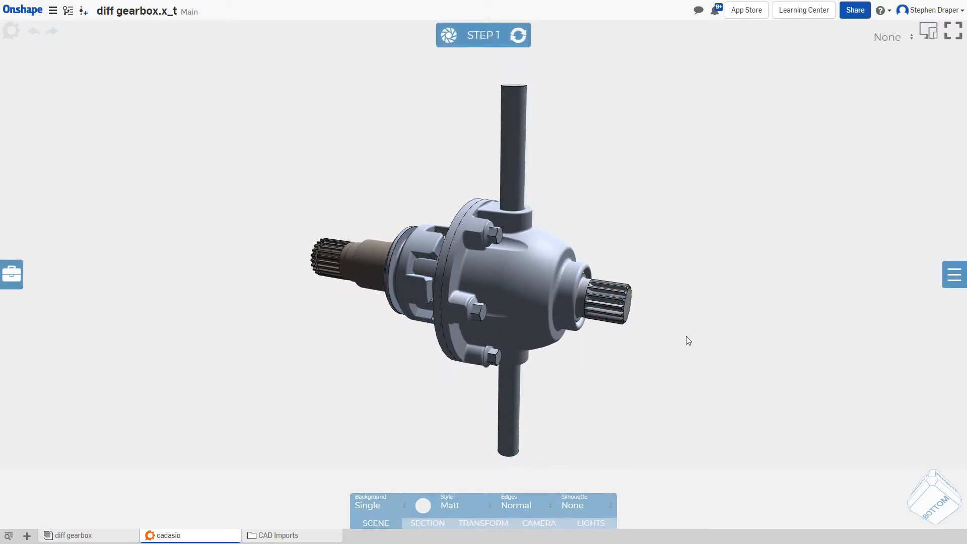
{"action": "key", "text": "Right"}
{"action": "key", "text": "Left"}
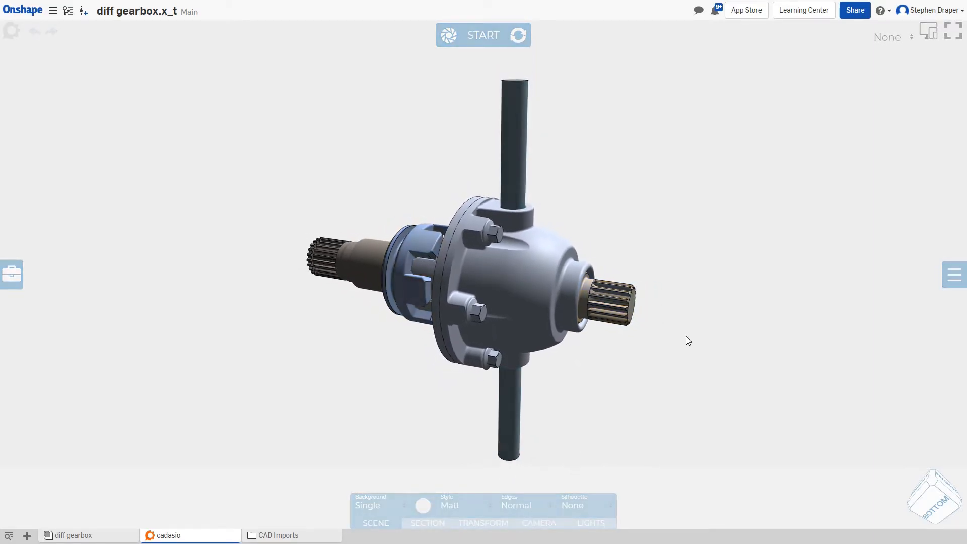
{"action": "key", "text": "Right"}
{"action": "key", "text": "Left"}
{"action": "key", "text": "Right"}
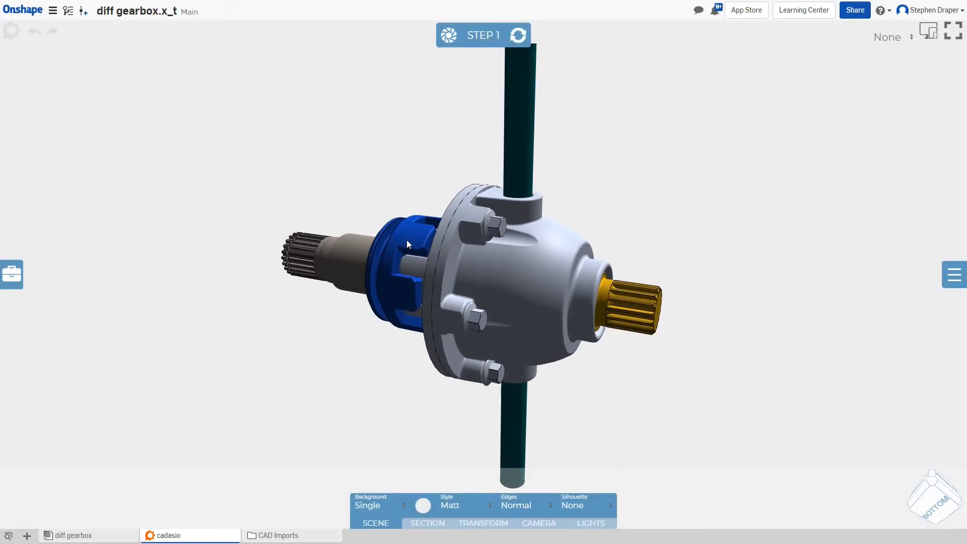
Load the Start step from the steps overview, and return to Step 1 the same way
{"action": "left_click", "coordinate": [485, 40]}
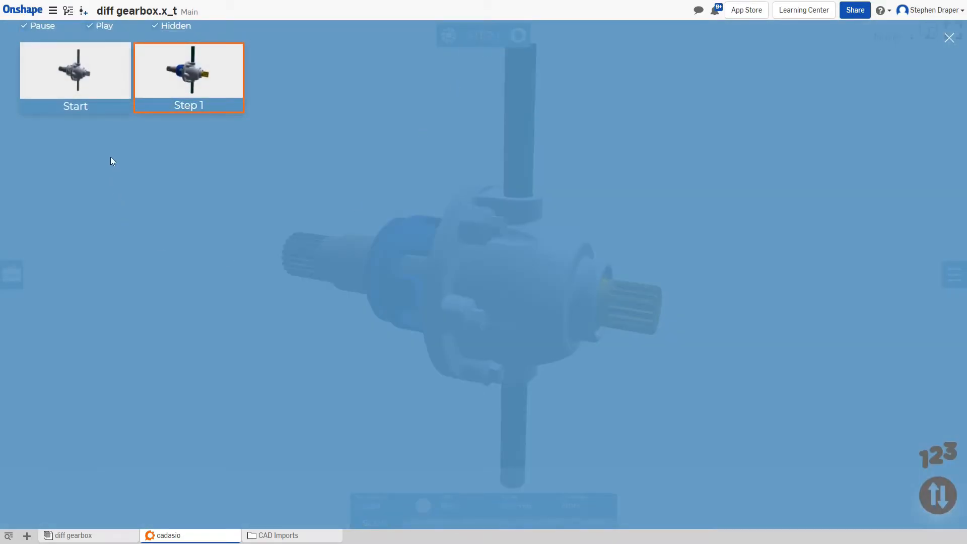
{"action": "mouse_move", "coordinate": [75, 76]}
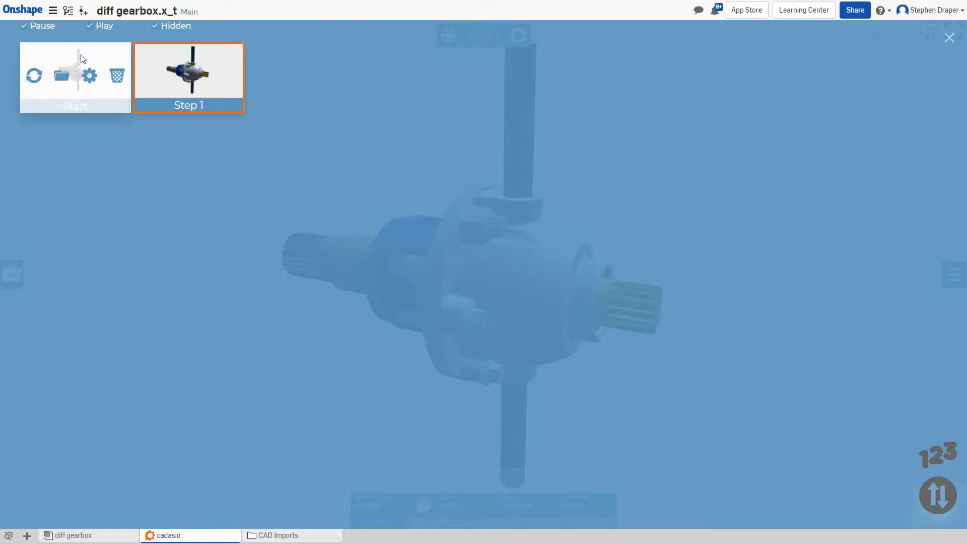
{"action": "left_click", "coordinate": [61, 79]}
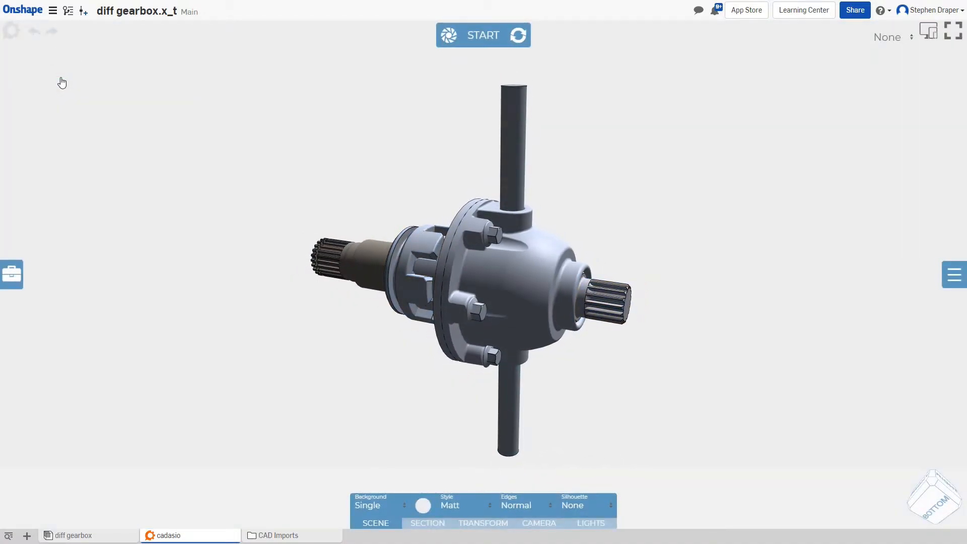
{"action": "left_click", "coordinate": [481, 39]}
{"action": "left_click", "coordinate": [173, 78]}
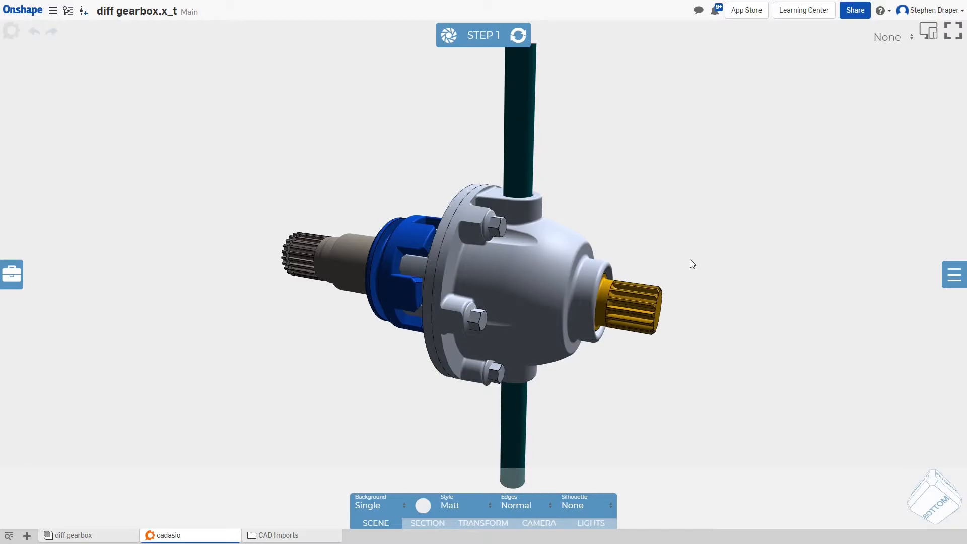
Select one hex flange bolt on the housing and extend the selection to all six identical bolts
{"action": "left_click", "coordinate": [495, 221]}
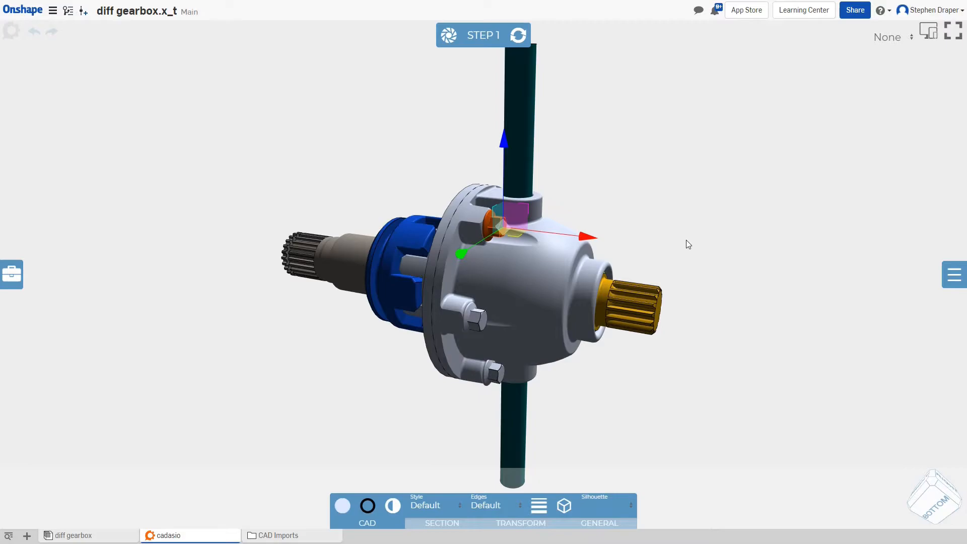
{"action": "right_click_drag", "start_coordinate": [696, 240], "coordinate": [677, 243]}
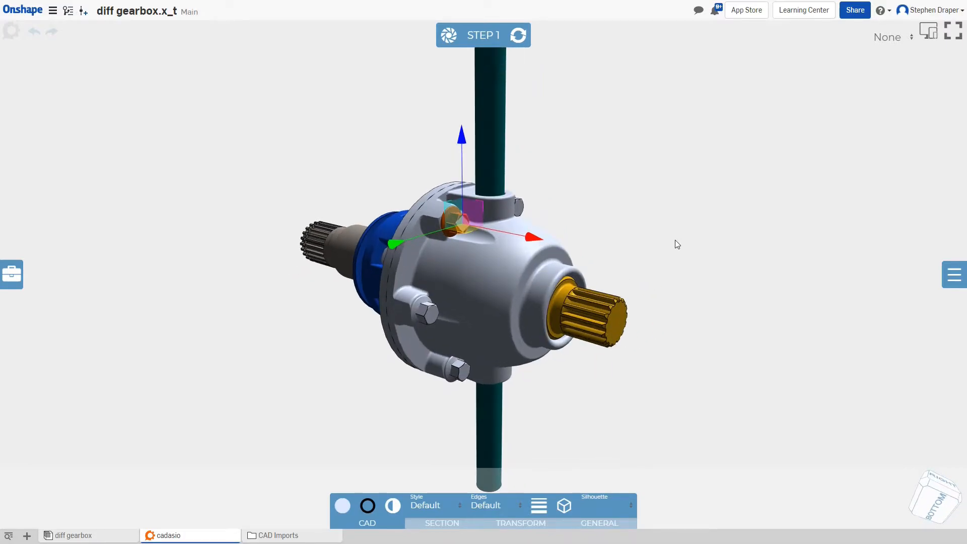
{"action": "scroll", "coordinate": [674, 241], "scroll_direction": "down", "scroll_amount": 3}
{"action": "scroll", "coordinate": [617, 260], "scroll_direction": "up", "scroll_amount": 2}
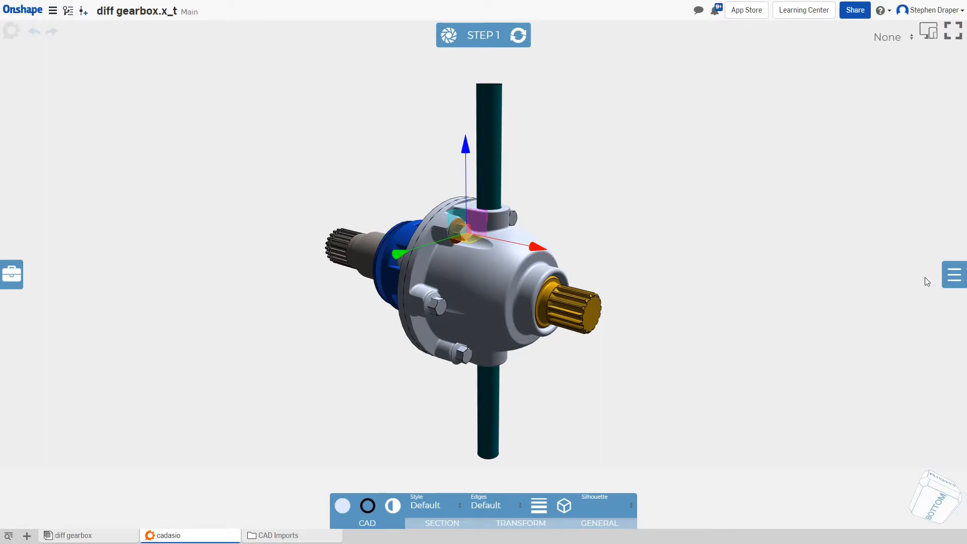
{"action": "left_click", "coordinate": [951, 280]}
{"action": "left_click", "coordinate": [916, 151]}
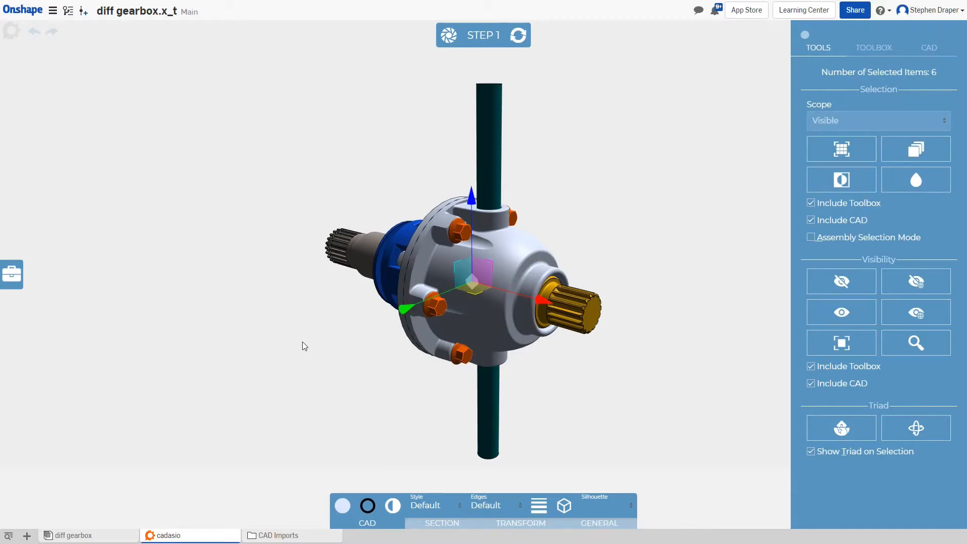
Add Red Dotted Line 3D explode lines to the six selected bolts and pull them out of the housing along the X axis
{"action": "left_click", "coordinate": [12, 275]}
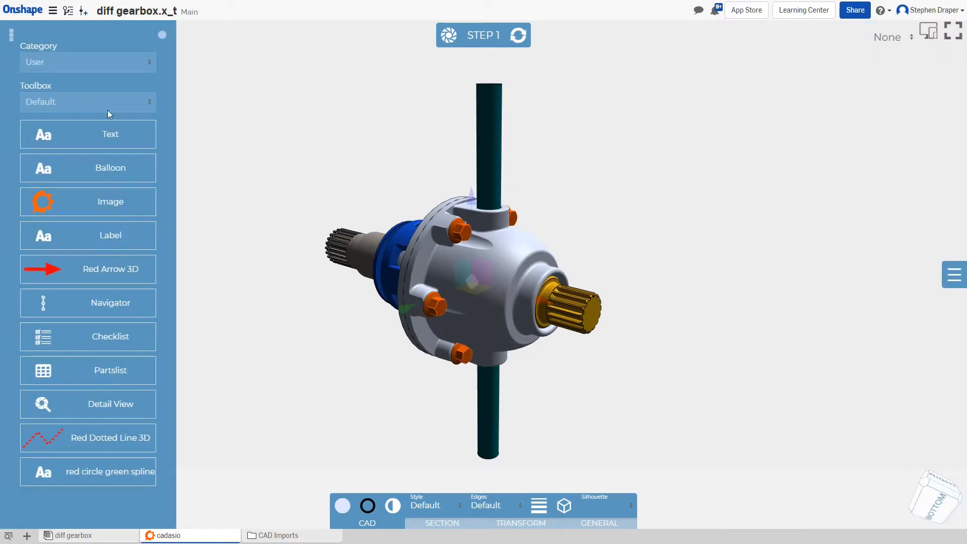
{"action": "left_click", "coordinate": [101, 440]}
{"action": "left_click", "coordinate": [350, 517]}
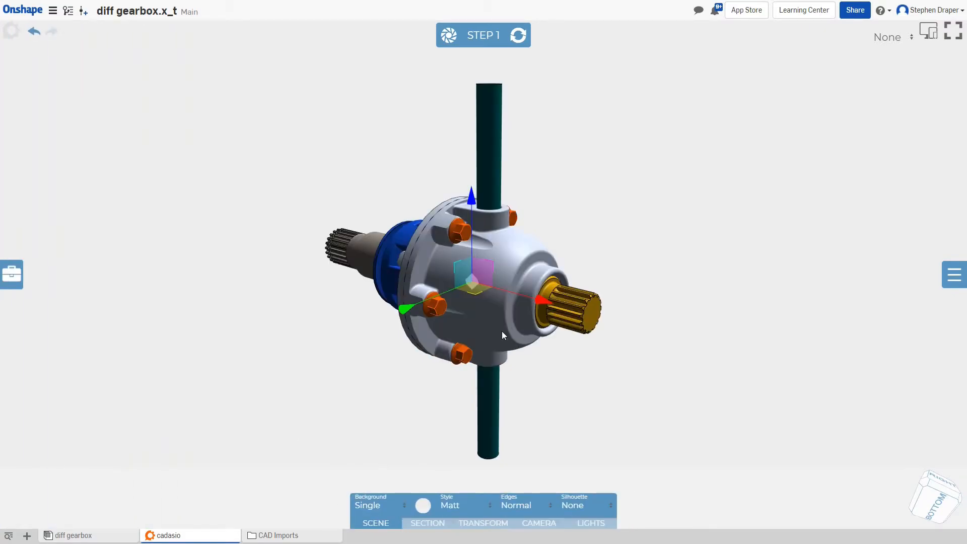
{"action": "left_click_drag", "start_coordinate": [658, 332], "coordinate": [775, 367]}
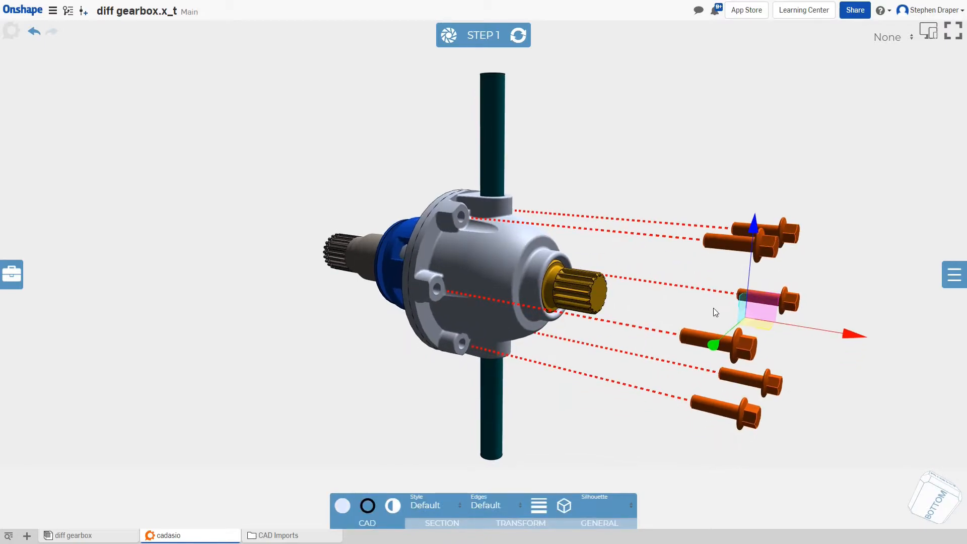
Deselect the bolts and create Step 2 with Pause behaviour and Medium animation duration
{"action": "left_click", "coordinate": [577, 162]}
{"action": "left_click", "coordinate": [448, 36]}
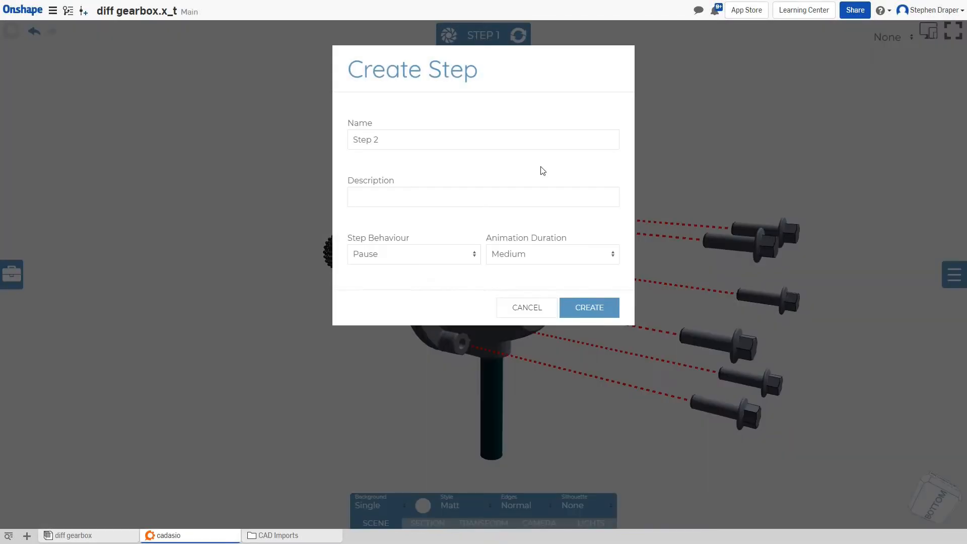
{"action": "left_click", "coordinate": [588, 309]}
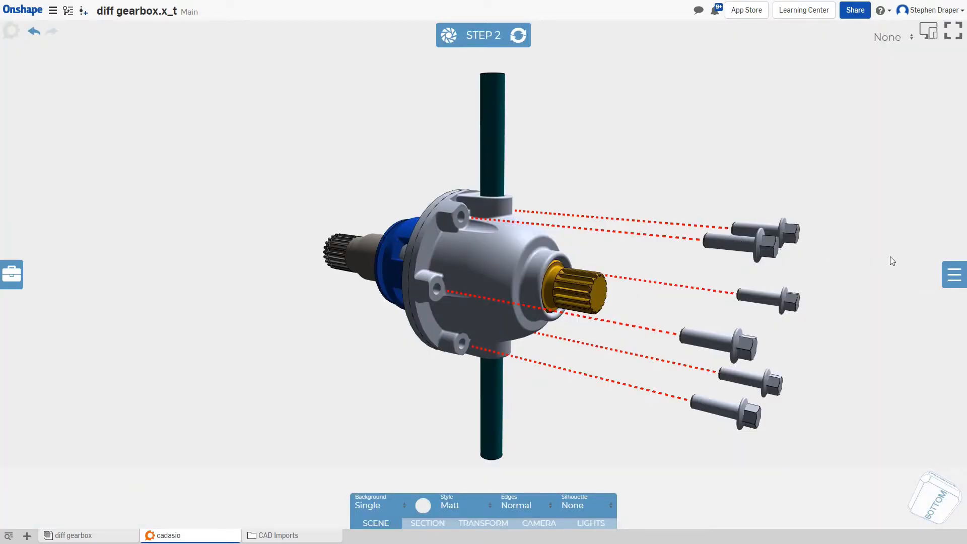
Hide all the red dotted explode lines in Step 2 by turning off the Lines group
{"action": "left_click", "coordinate": [954, 274]}
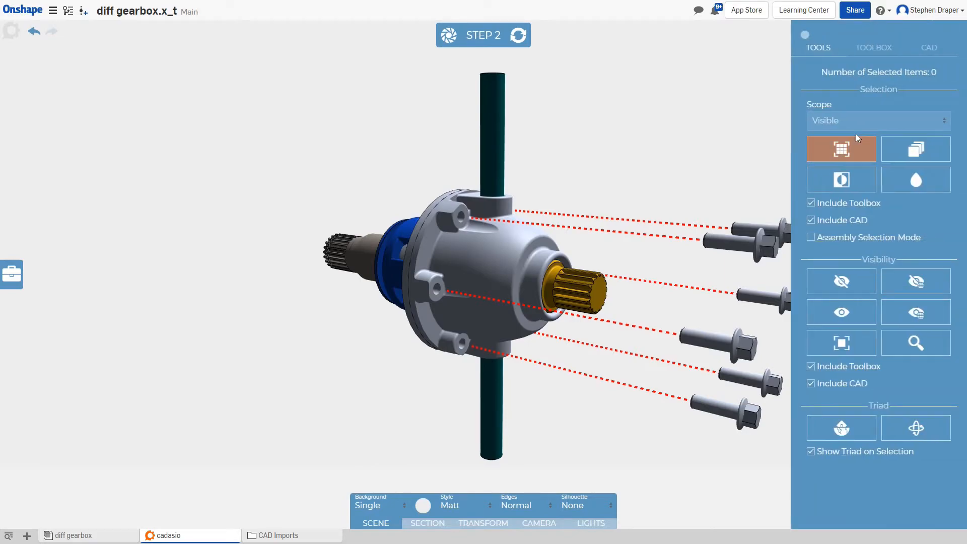
{"action": "left_click", "coordinate": [875, 48]}
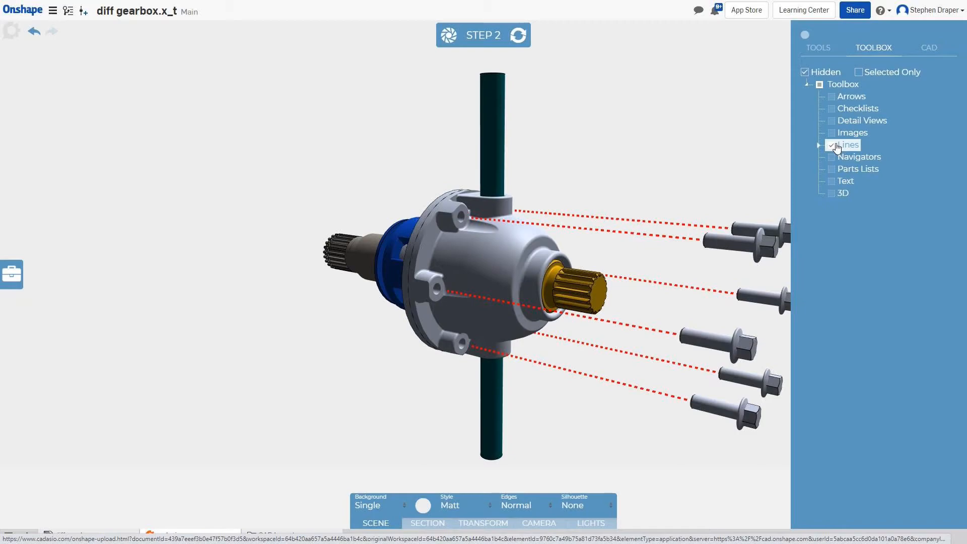
{"action": "left_click", "coordinate": [837, 149]}
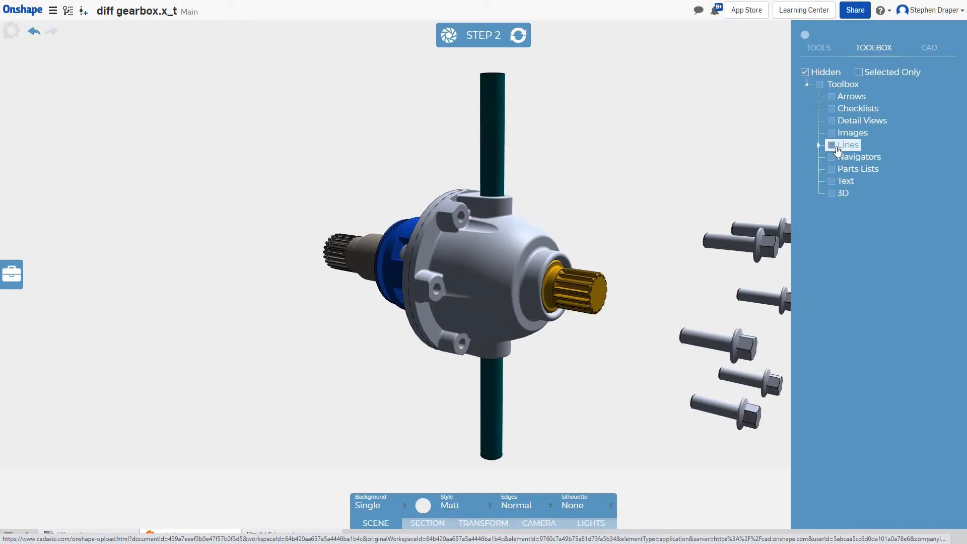
Select one exploded hex flange bolt, extend the selection to all six instances, and hide them
{"action": "left_click", "coordinate": [928, 50]}
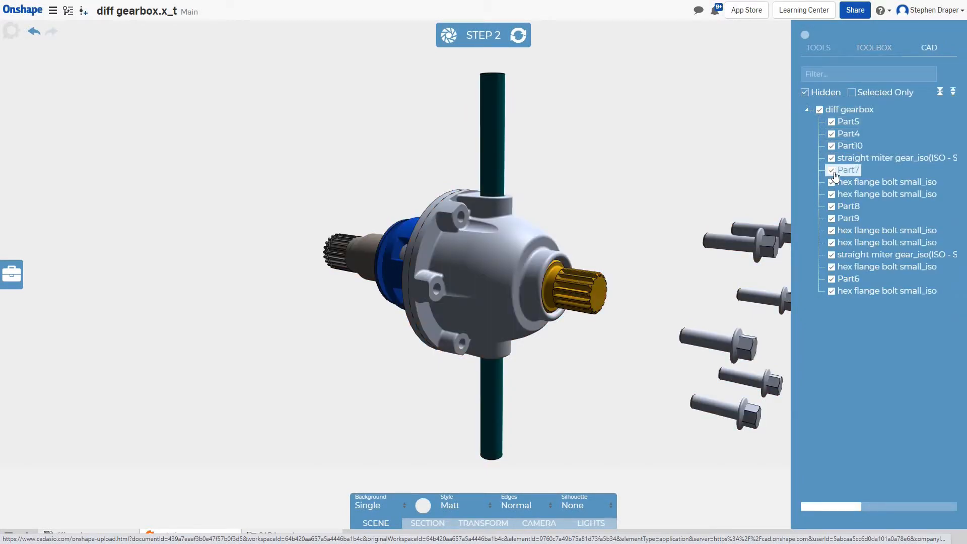
{"action": "left_click", "coordinate": [739, 238]}
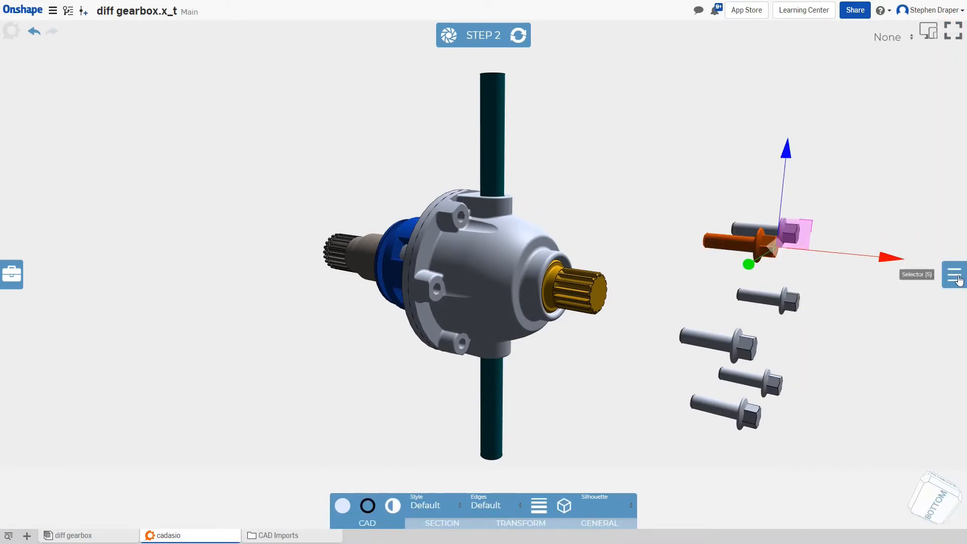
{"action": "left_click", "coordinate": [957, 275]}
{"action": "left_click", "coordinate": [821, 48]}
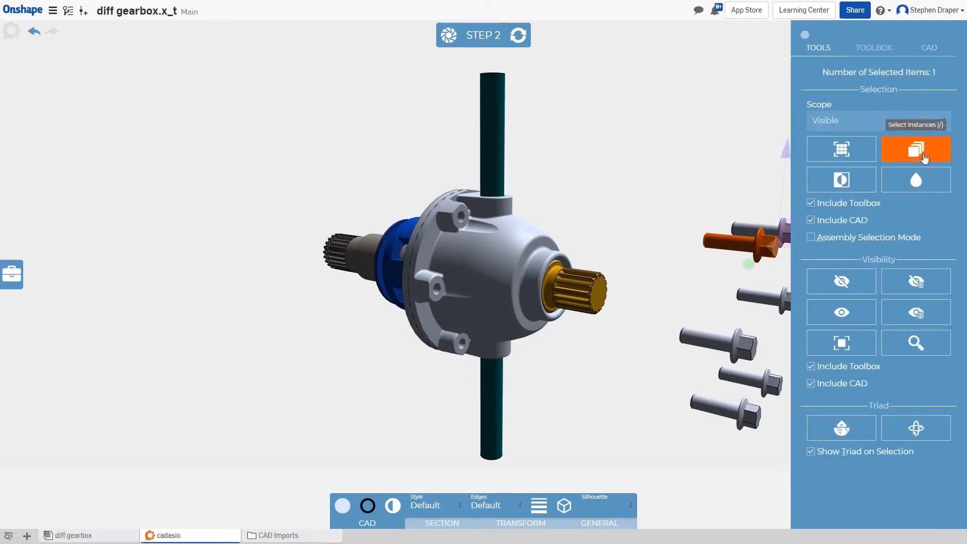
{"action": "left_click", "coordinate": [925, 157]}
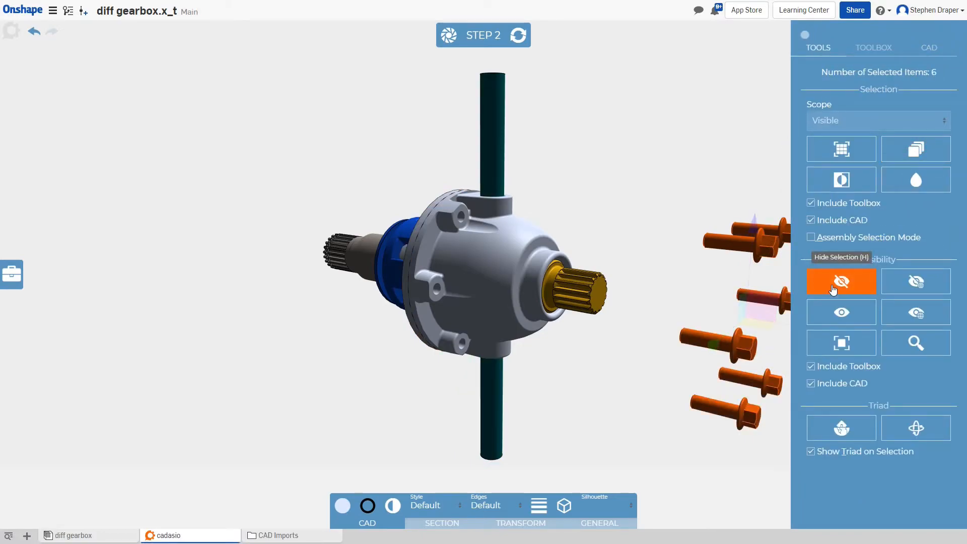
{"action": "left_click", "coordinate": [833, 290]}
{"action": "left_click", "coordinate": [622, 222]}
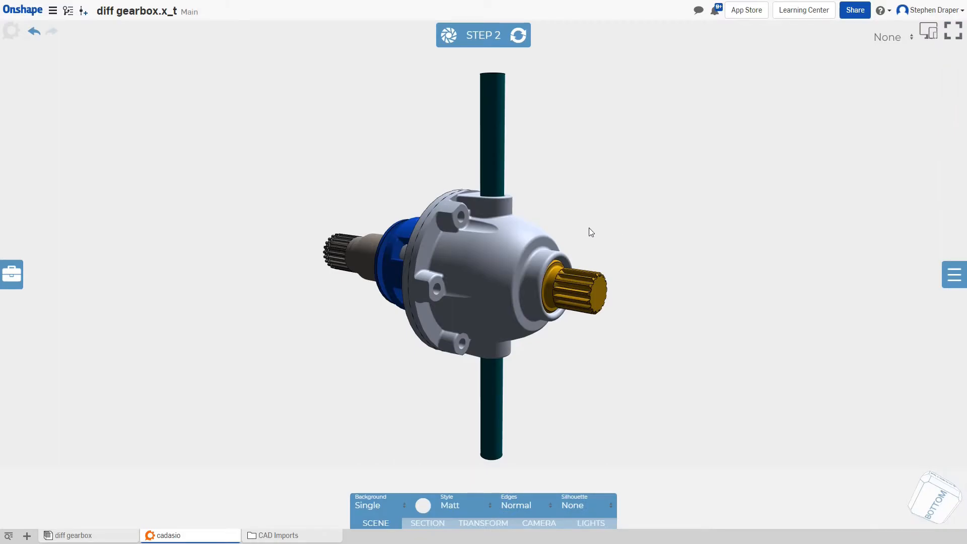
Create Step 3 showing the gearbox from its flange side, and attach a Label to the blue collar
{"action": "left_click", "coordinate": [448, 35]}
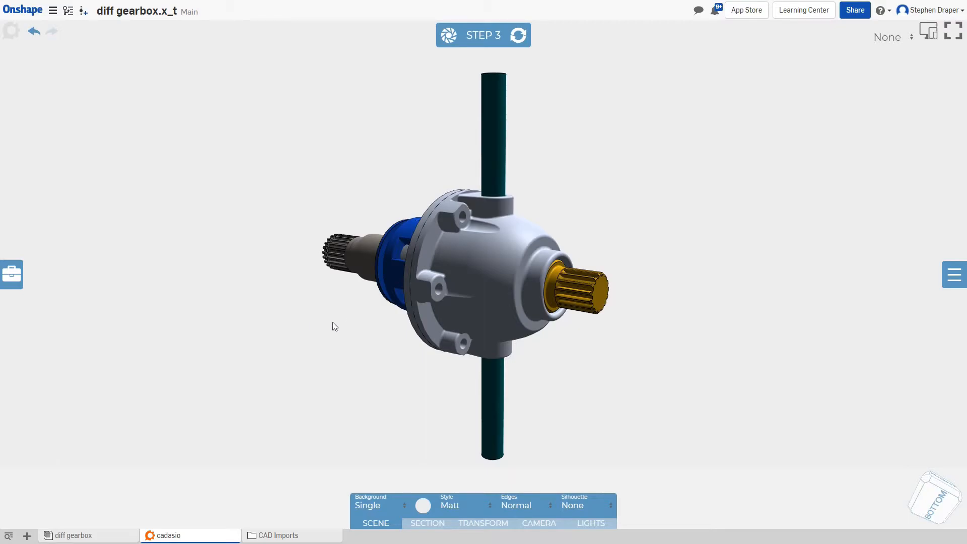
{"action": "left_click_drag", "start_coordinate": [332, 326], "coordinate": [632, 371]}
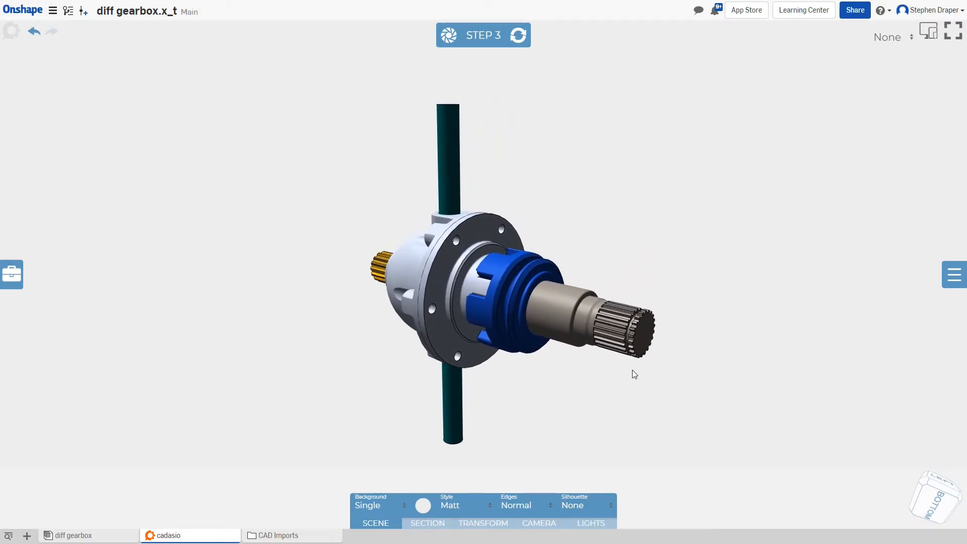
{"action": "left_click", "coordinate": [11, 278]}
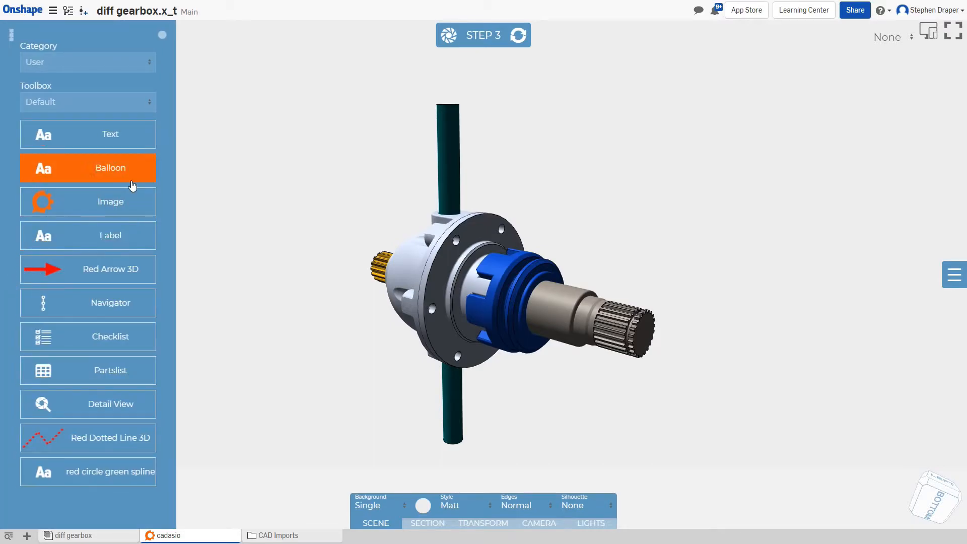
{"action": "left_click", "coordinate": [126, 235]}
{"action": "left_click", "coordinate": [534, 274]}
{"action": "left_click", "coordinate": [589, 199]}
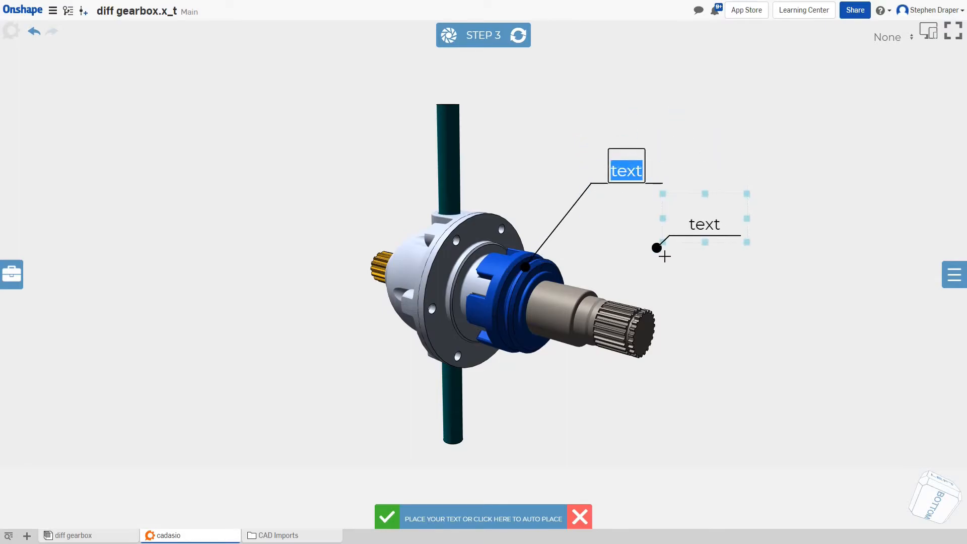
{"action": "key", "text": "Escape"}
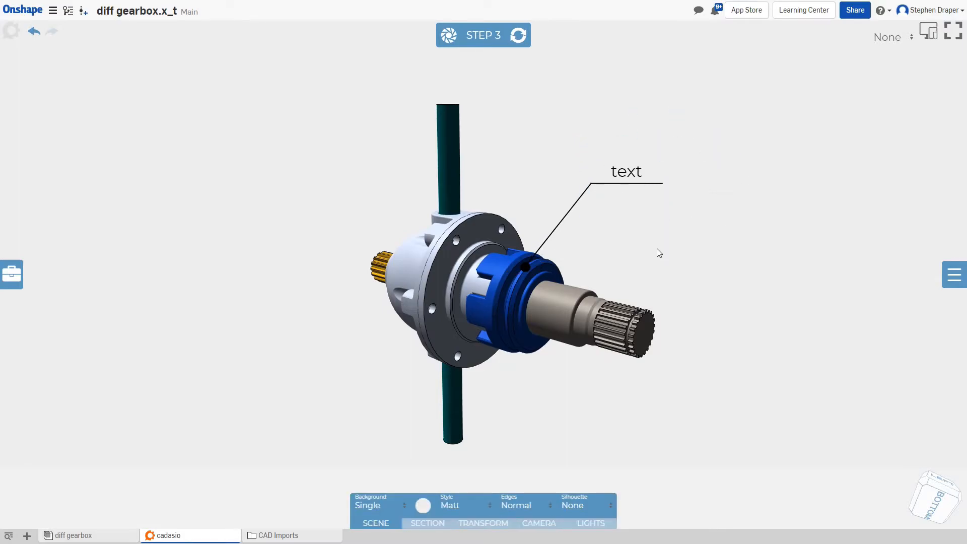
Change the blue collar label's text to "Unscrew"
{"action": "double_click", "coordinate": [631, 178]}
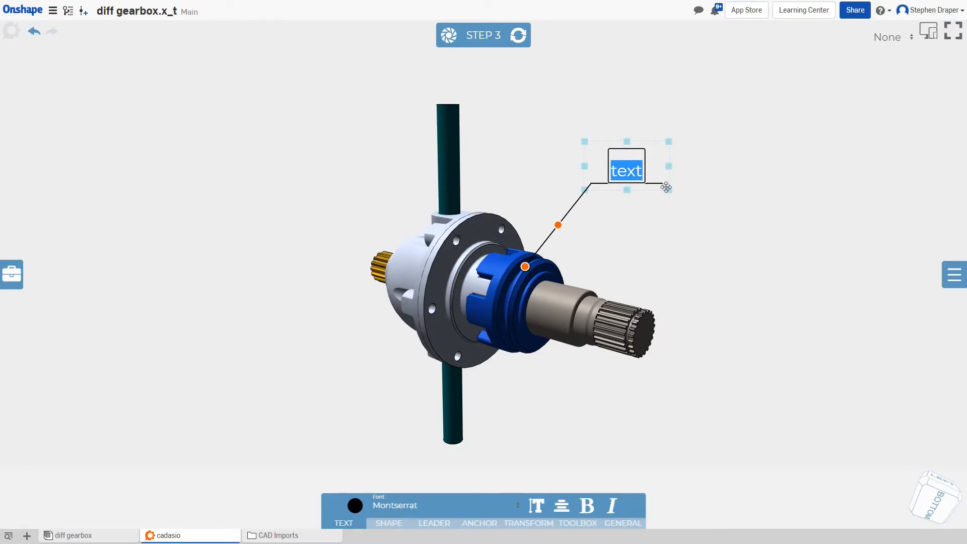
{"action": "type", "text": "Unscrew"}
{"action": "left_click", "coordinate": [844, 159]}
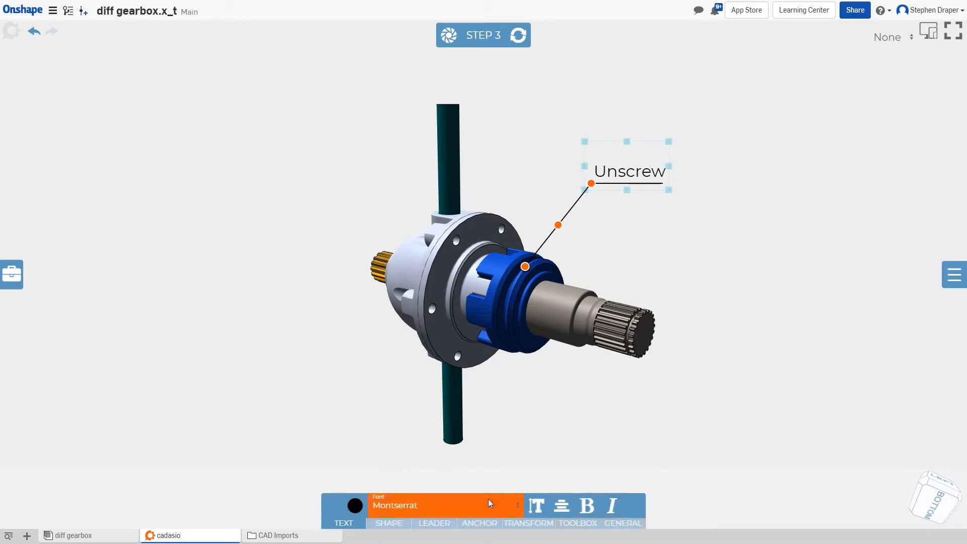
Give the Unscrew label a Rectangle shape with corner radius 0 and enlarge it to fit its text
{"action": "left_click", "coordinate": [393, 526]}
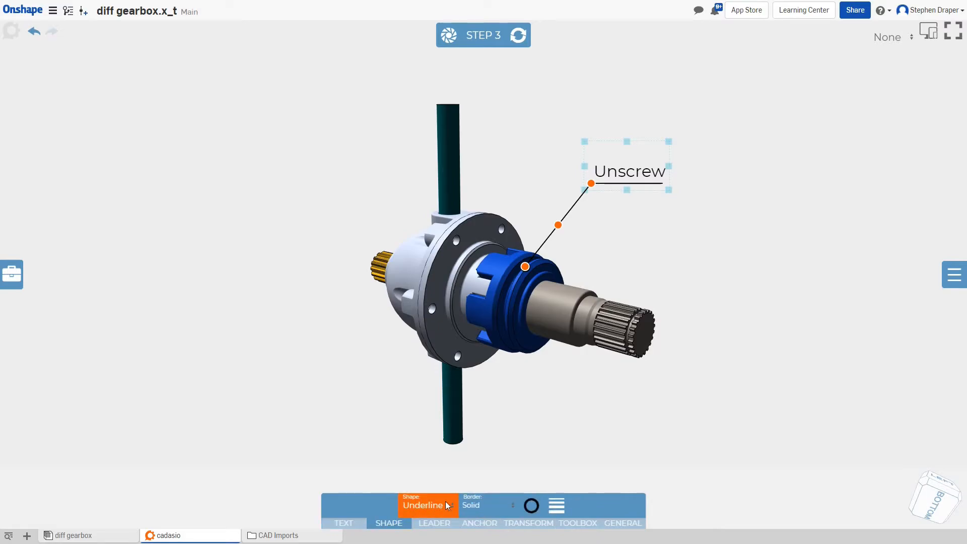
{"action": "left_click", "coordinate": [445, 500]}
{"action": "left_click", "coordinate": [433, 458]}
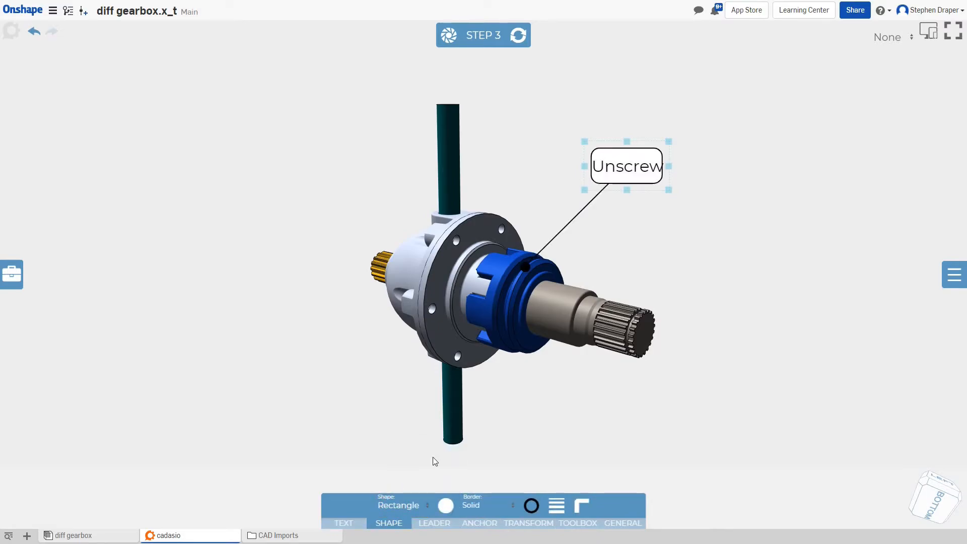
{"action": "left_click", "coordinate": [581, 505]}
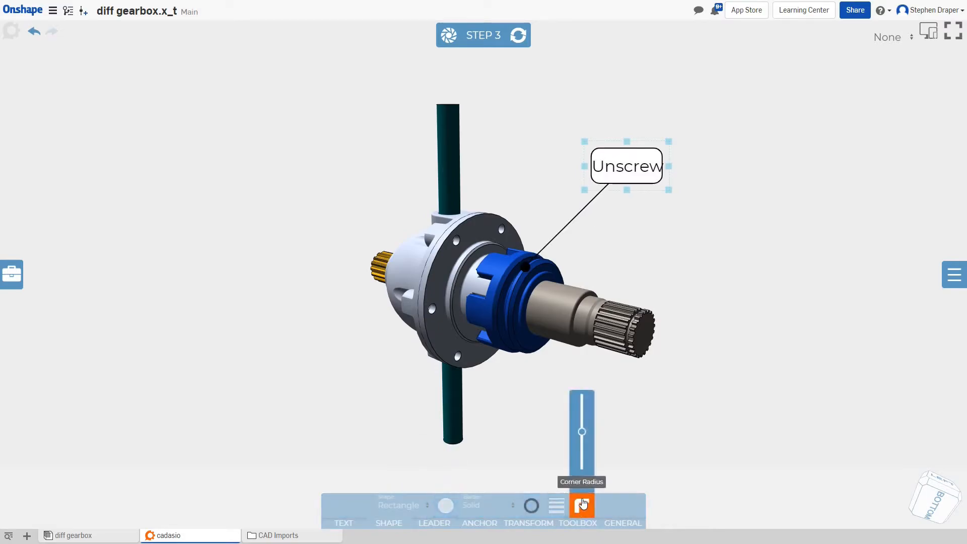
{"action": "left_click_drag", "start_coordinate": [584, 432], "coordinate": [575, 473]}
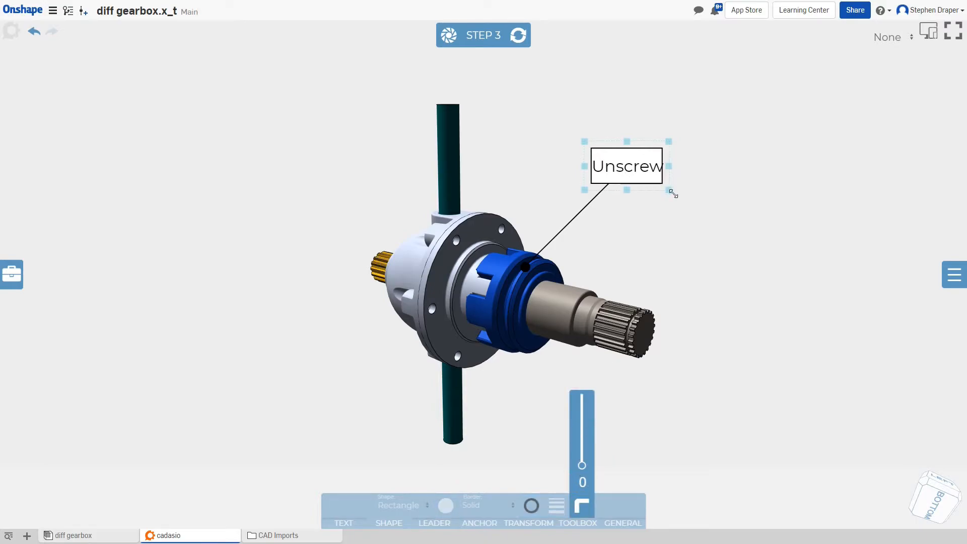
{"action": "left_click_drag", "start_coordinate": [669, 191], "coordinate": [701, 203]}
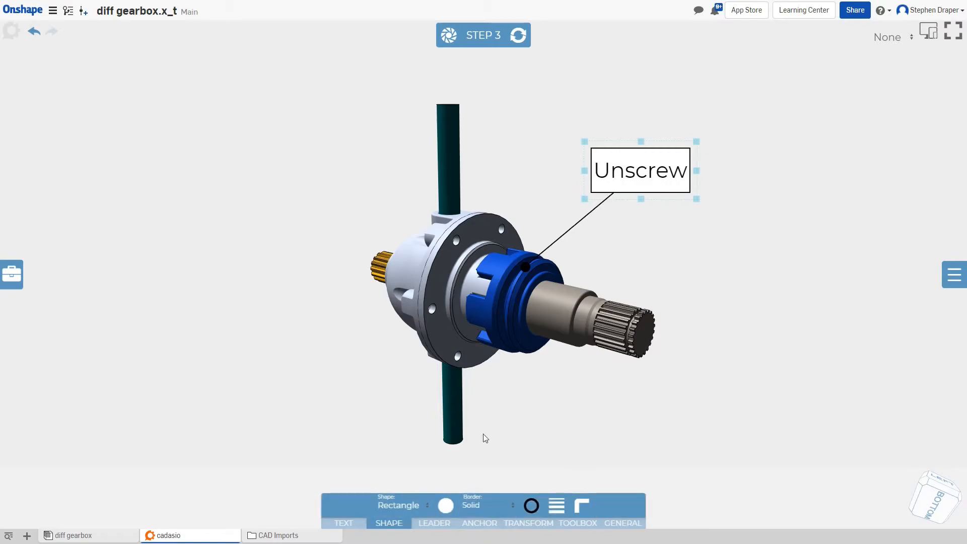
Set the Unscrew label's leader shape to Curve and deselect the label
{"action": "left_click", "coordinate": [432, 524]}
{"action": "left_click", "coordinate": [443, 504]}
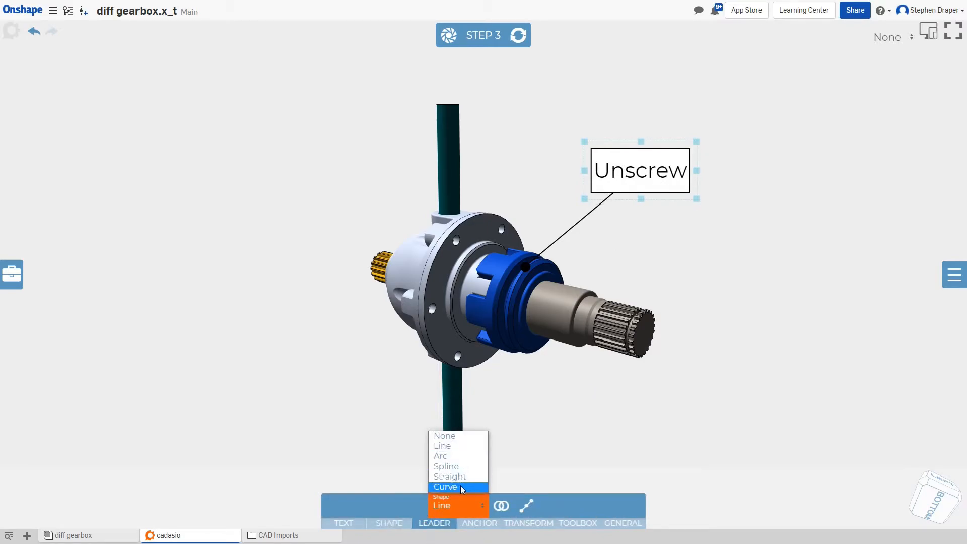
{"action": "left_click", "coordinate": [445, 488]}
{"action": "left_click", "coordinate": [671, 274]}
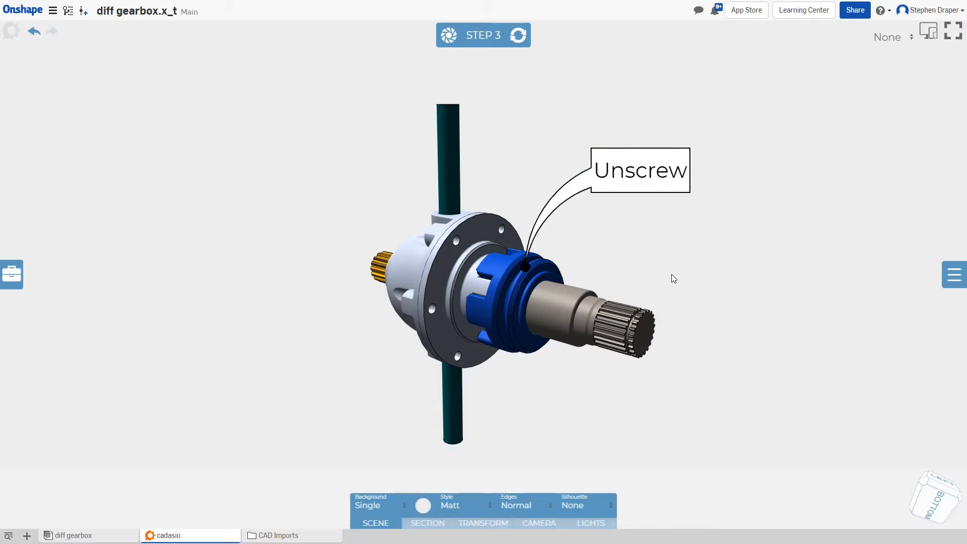
Create Step 4 and delete the Unscrew label from it
{"action": "left_click", "coordinate": [448, 44]}
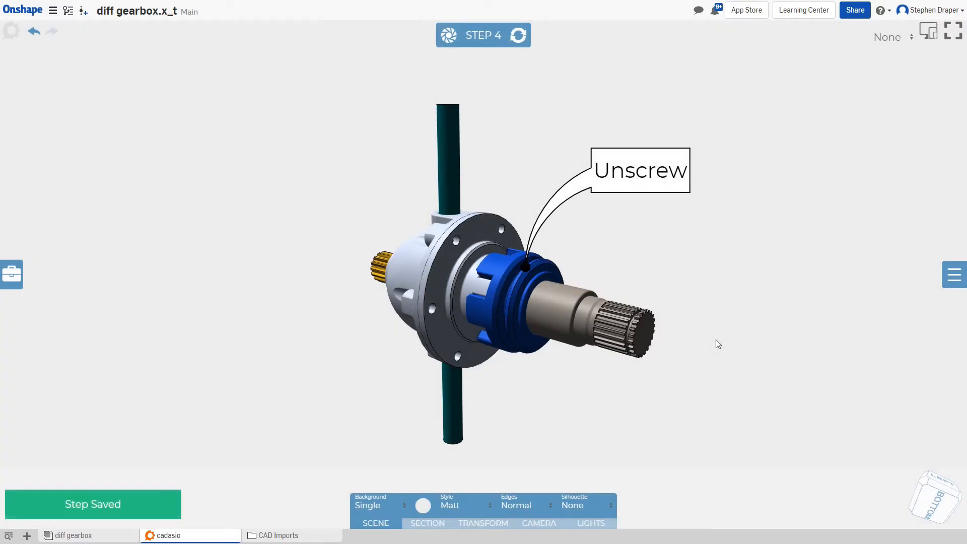
{"action": "left_click", "coordinate": [638, 184]}
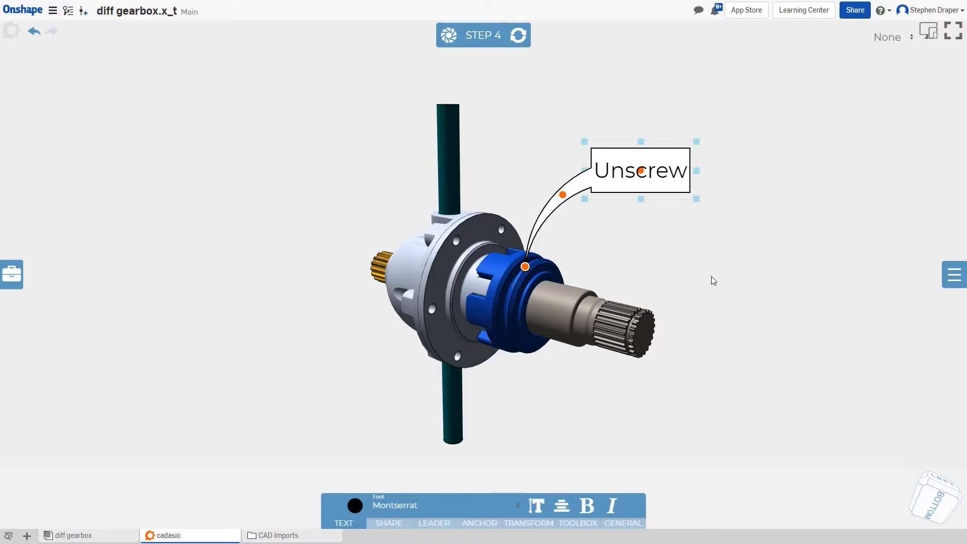
{"action": "key", "text": "Delete"}
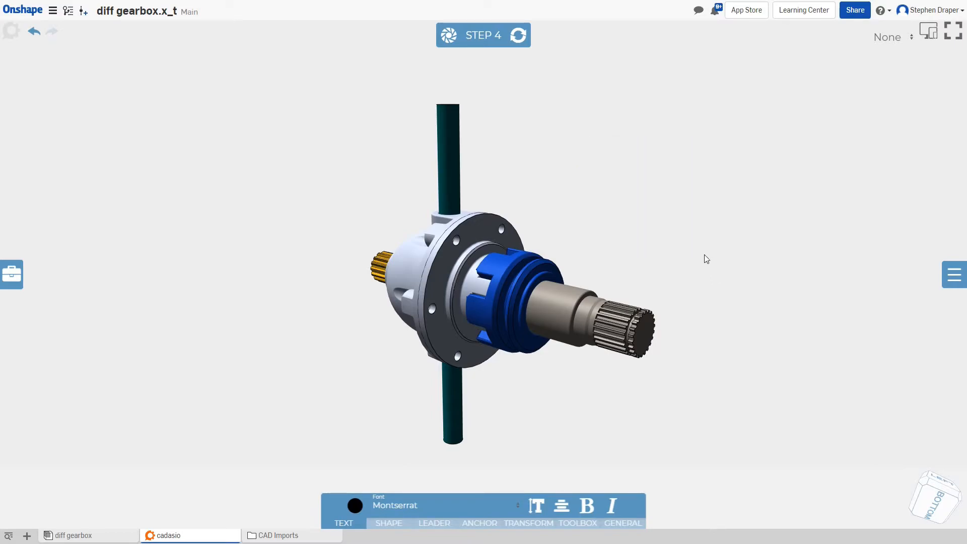
{"action": "left_click", "coordinate": [626, 224]}
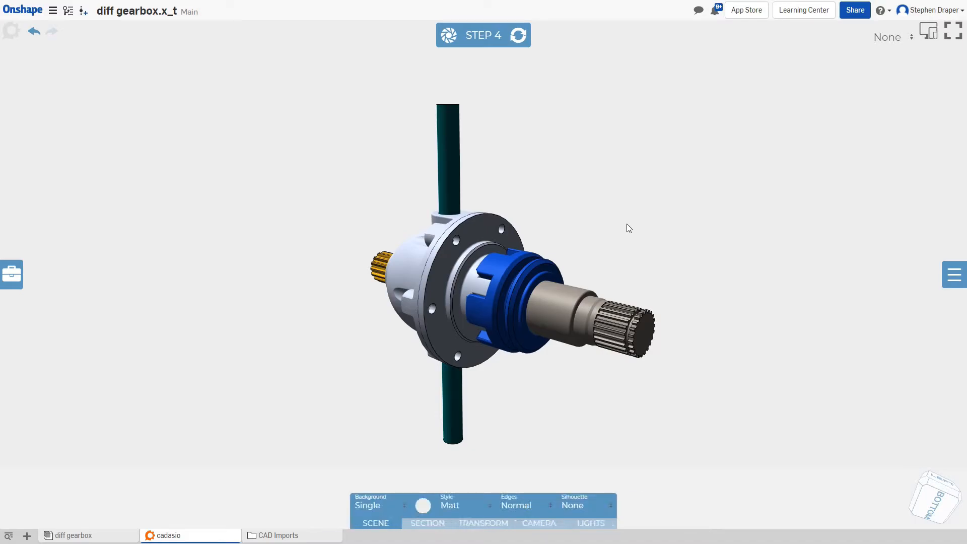
Select the drilled flange together with the blue collar and switch the triad to rotation mode
{"action": "left_click", "coordinate": [474, 237]}
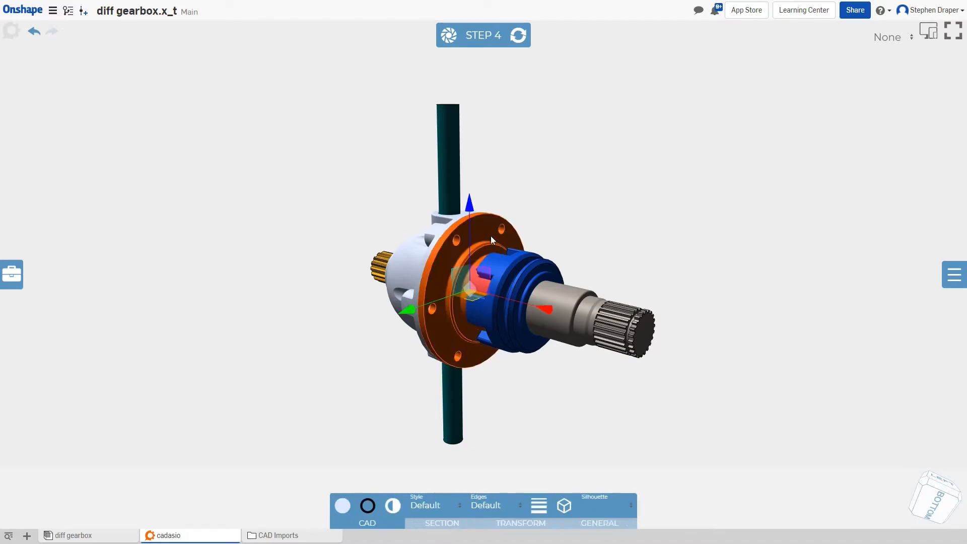
{"action": "left_click", "coordinate": [522, 267]}
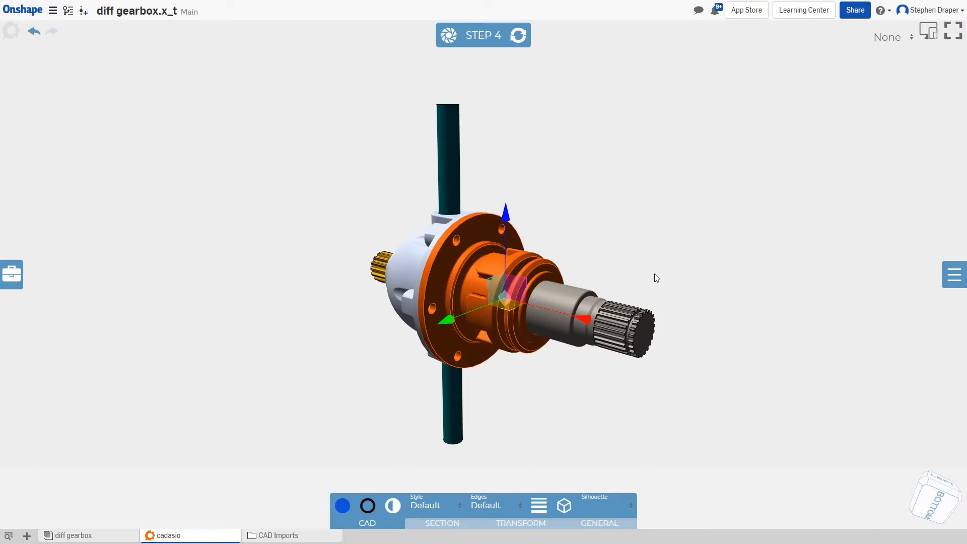
{"action": "key", "text": "r"}
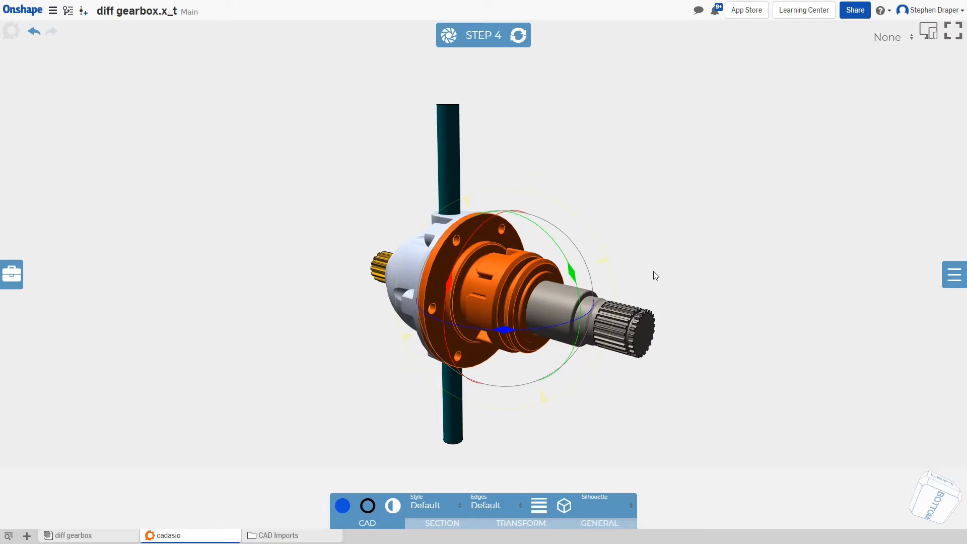
Toggle the selected parts' triad between translation and rotation, finishing in rotation mode
{"action": "left_click", "coordinate": [952, 281]}
{"action": "left_click", "coordinate": [916, 430]}
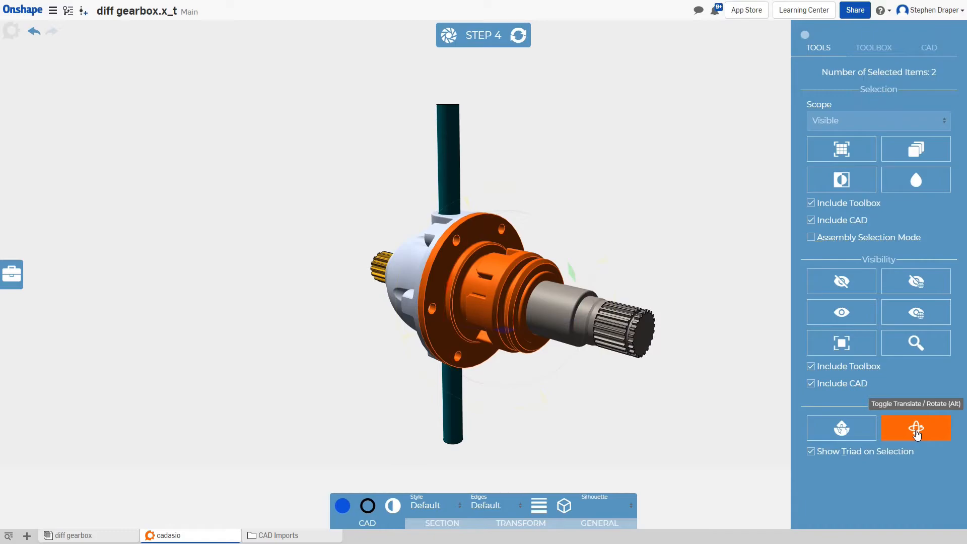
{"action": "left_click", "coordinate": [916, 431]}
{"action": "left_click", "coordinate": [916, 430]}
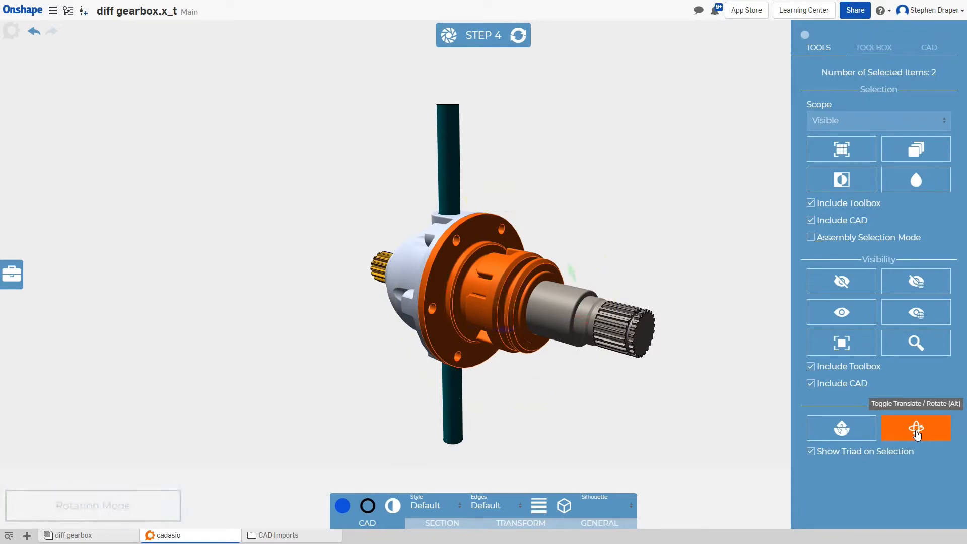
{"action": "left_click", "coordinate": [916, 431]}
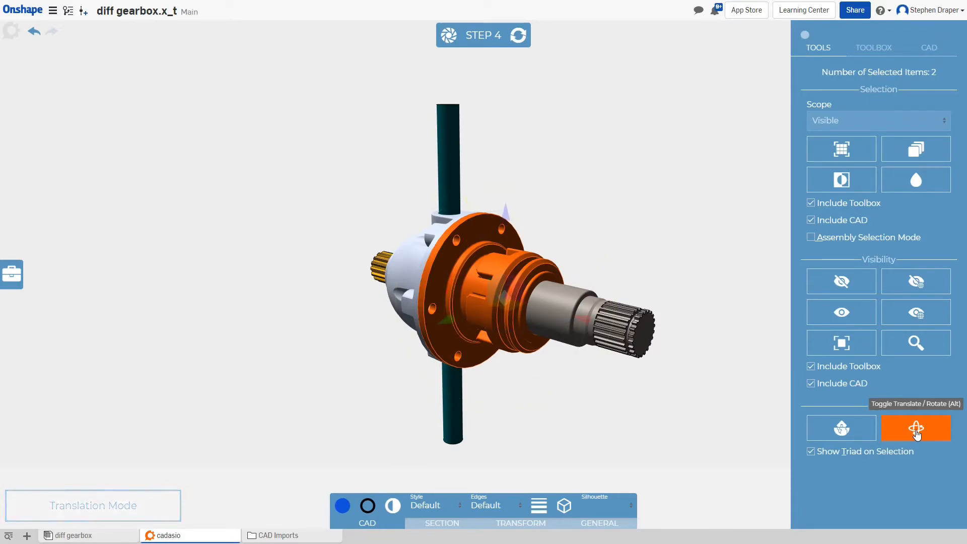
{"action": "left_click", "coordinate": [916, 431]}
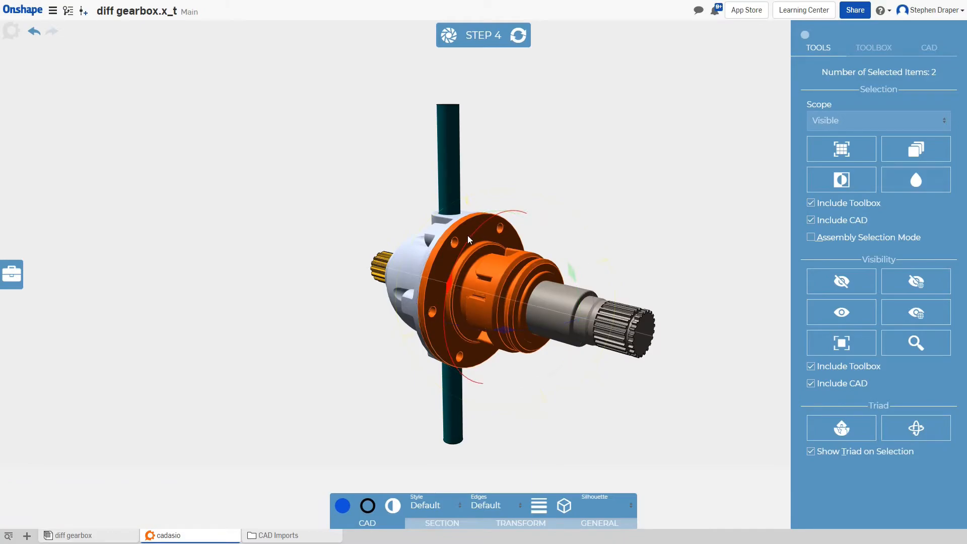
Rotate the drilled flange and blue collar together slightly about the shaft axis, deselect them and create Step 5
{"action": "left_click_drag", "start_coordinate": [467, 237], "coordinate": [461, 258]}
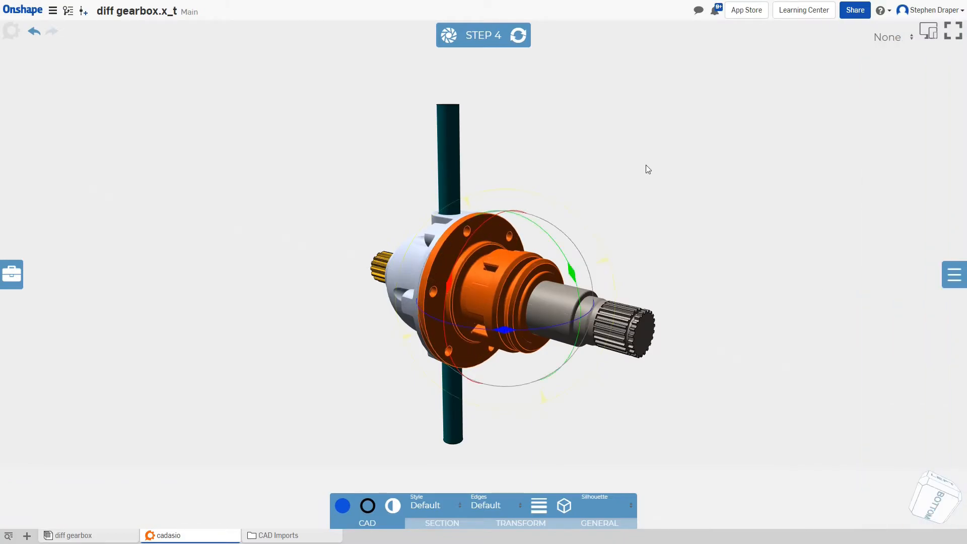
{"action": "left_click", "coordinate": [646, 165]}
{"action": "left_click", "coordinate": [449, 35]}
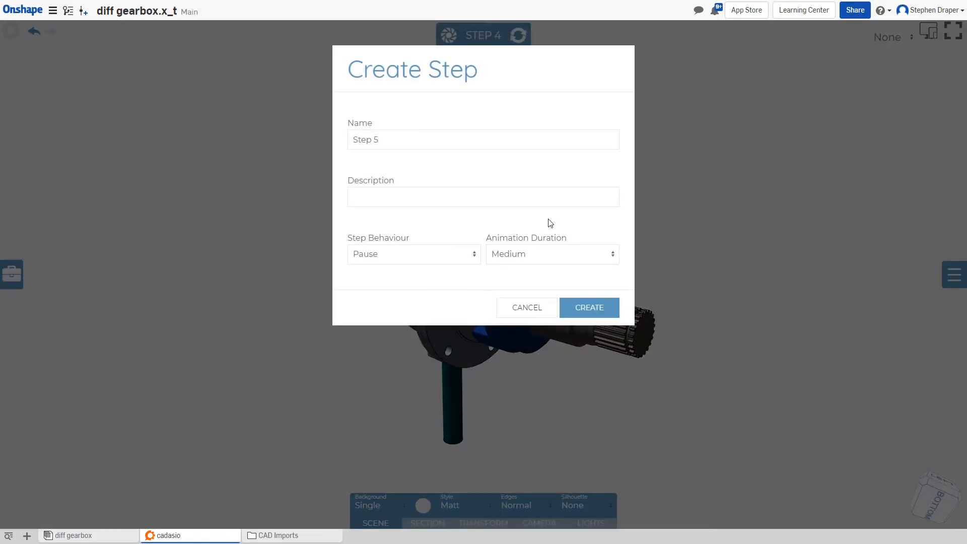
{"action": "left_click", "coordinate": [584, 307]}
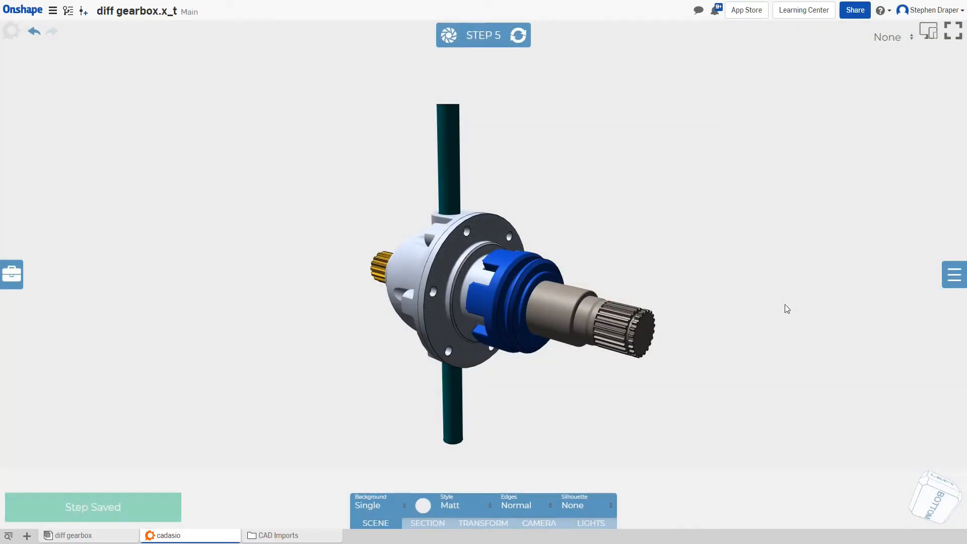
Slide the blue collar along its axis clear of the splined shaft, hide it and create Step 6
{"action": "left_click", "coordinate": [515, 265]}
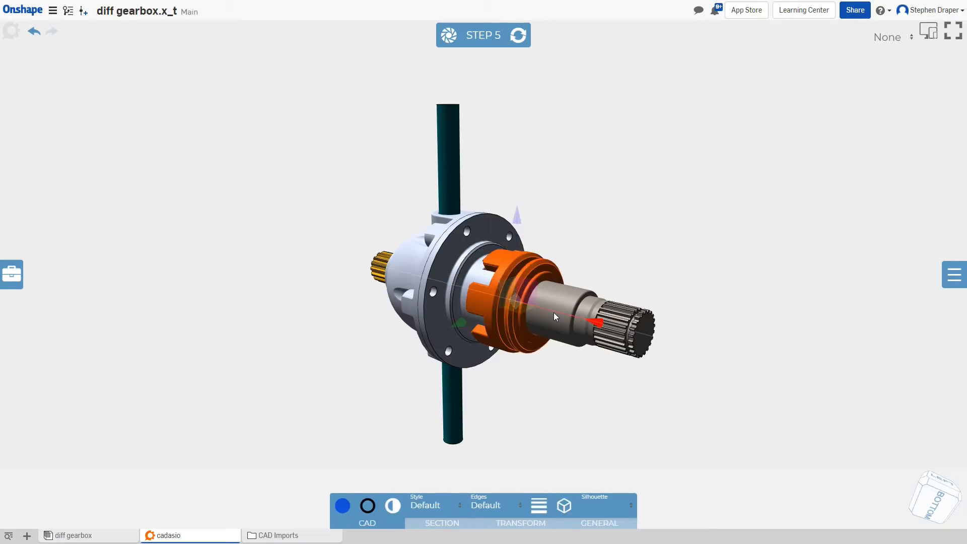
{"action": "left_click_drag", "start_coordinate": [551, 309], "coordinate": [890, 381]}
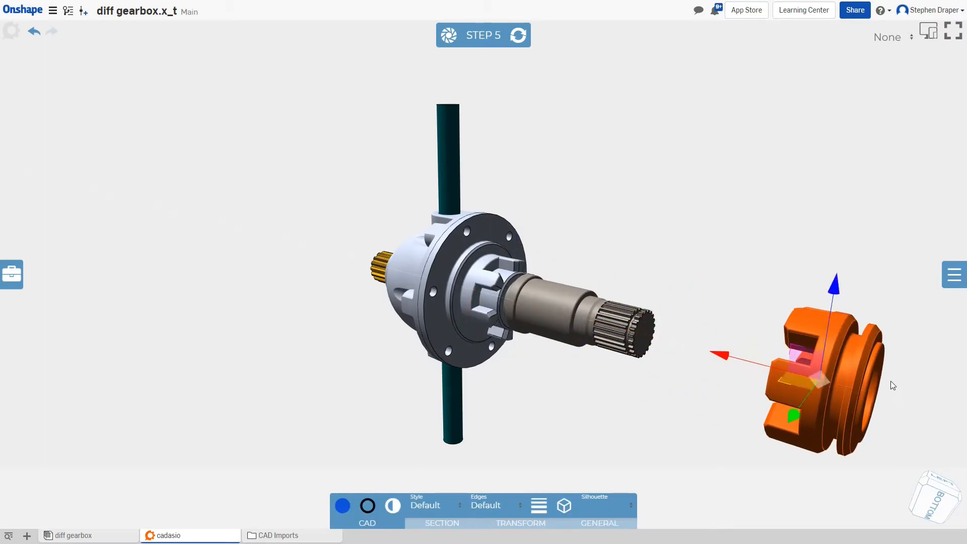
{"action": "key", "text": "h"}
{"action": "left_click", "coordinate": [676, 244]}
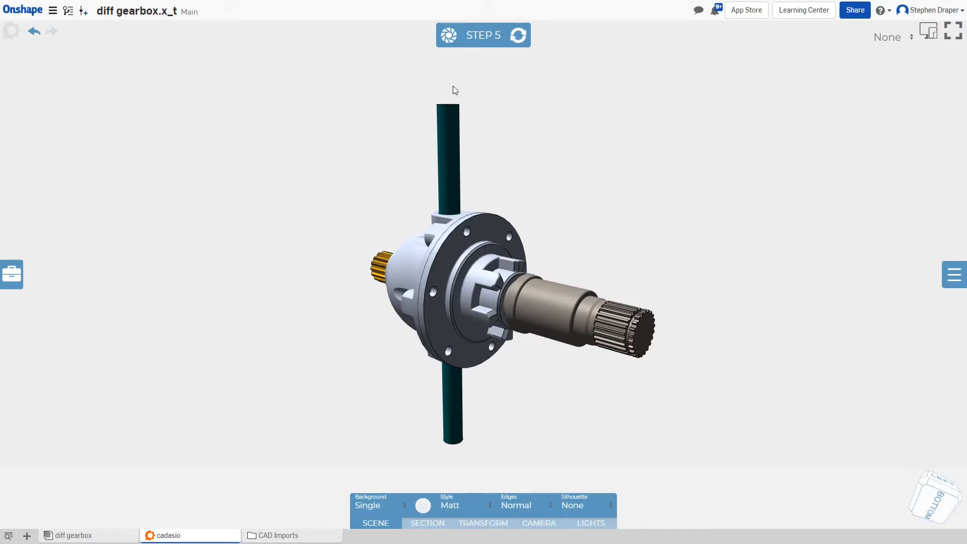
{"action": "left_click", "coordinate": [448, 37]}
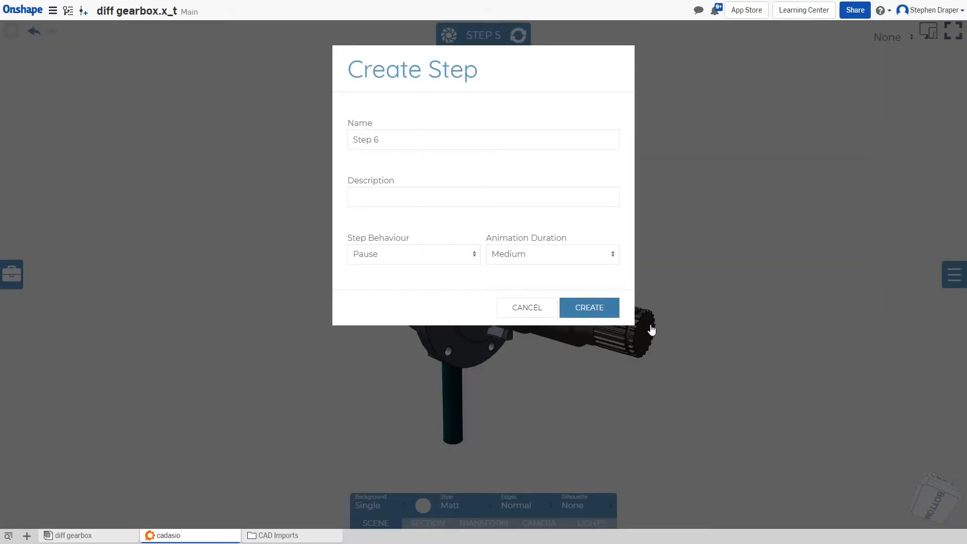
{"action": "key", "text": "Return"}
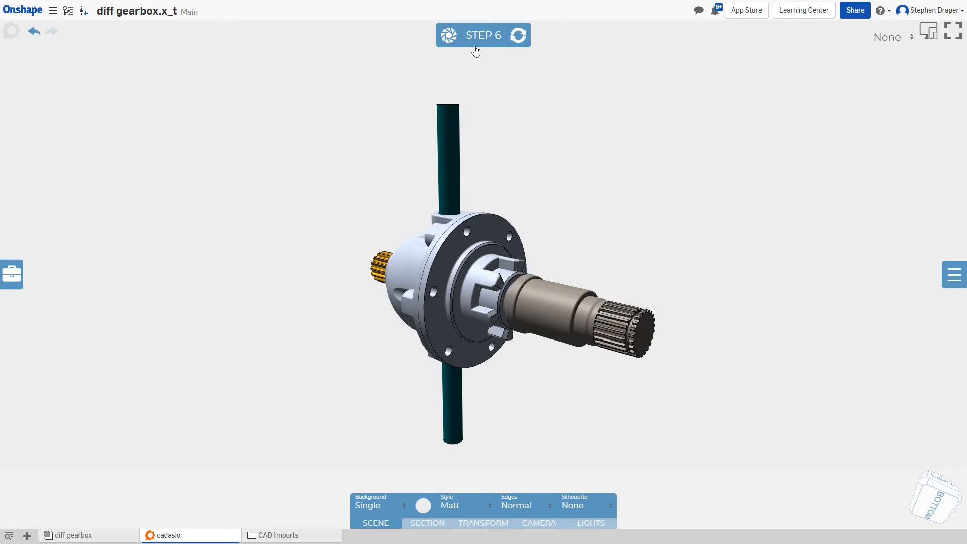
Return to the Start step and play the disassembly sequence through each step up to Step 6
{"action": "left_click", "coordinate": [479, 42]}
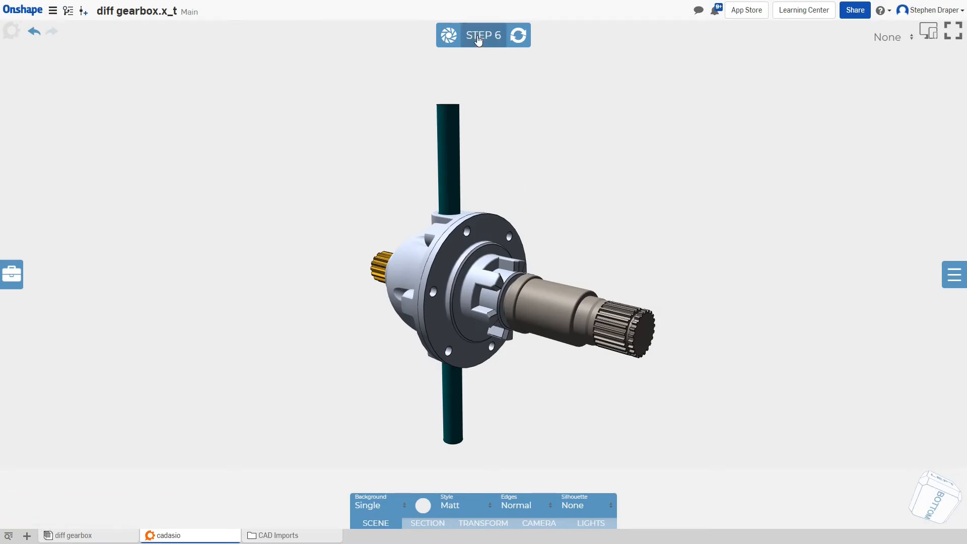
{"action": "left_click", "coordinate": [65, 76]}
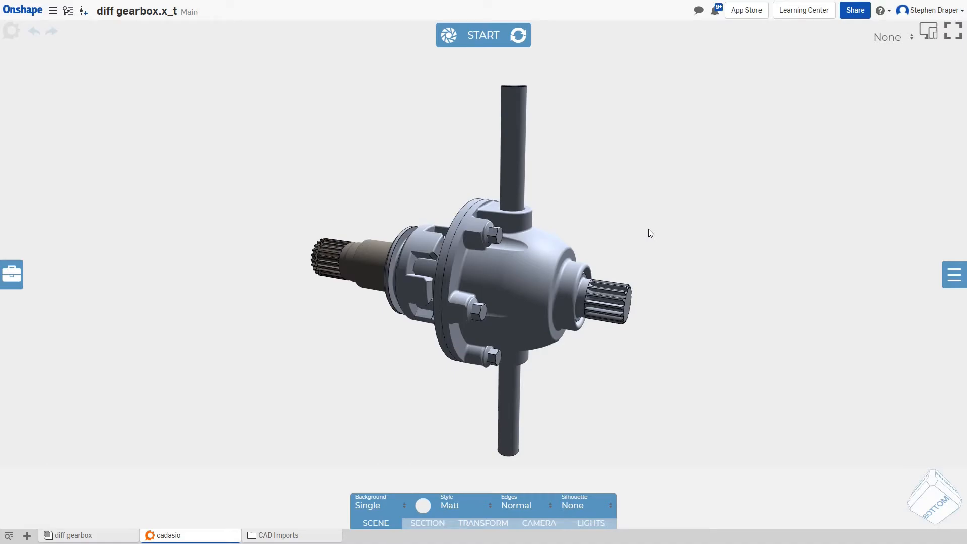
{"action": "key", "text": "Right"}
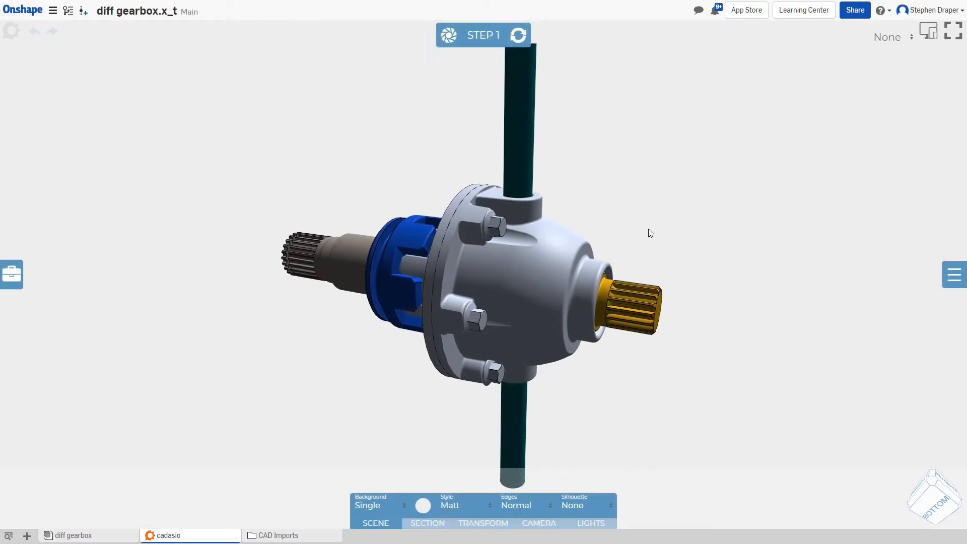
{"action": "key", "text": "Right"}
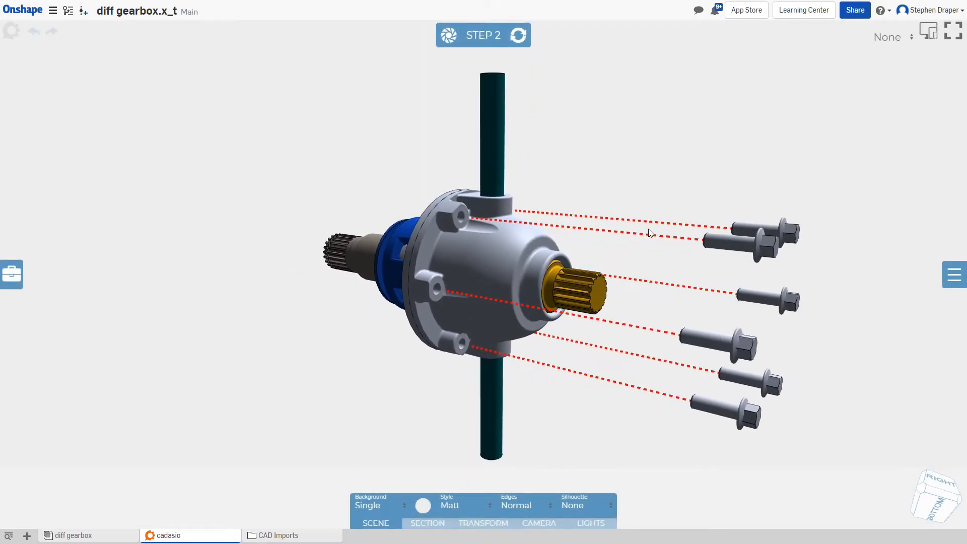
{"action": "key", "text": "Right"}
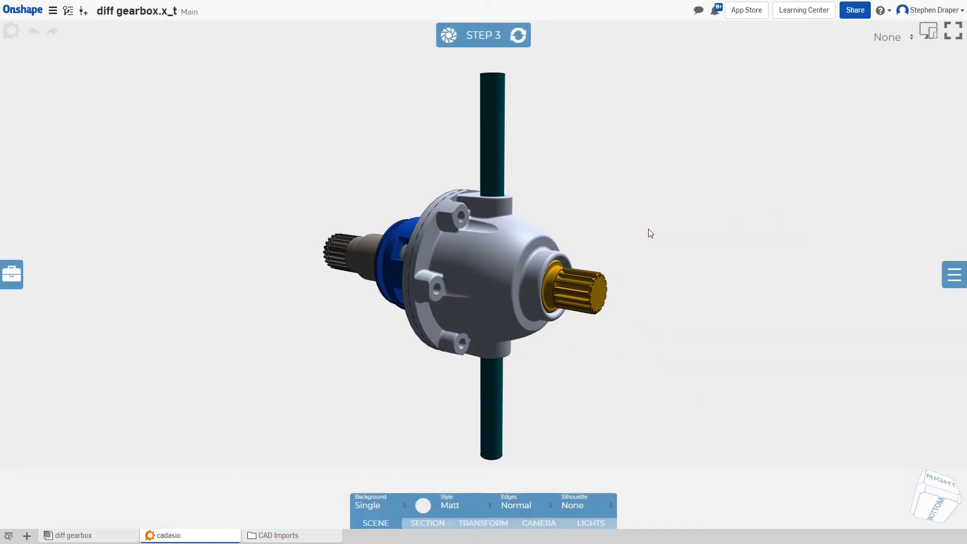
{"action": "key", "text": "Right"}
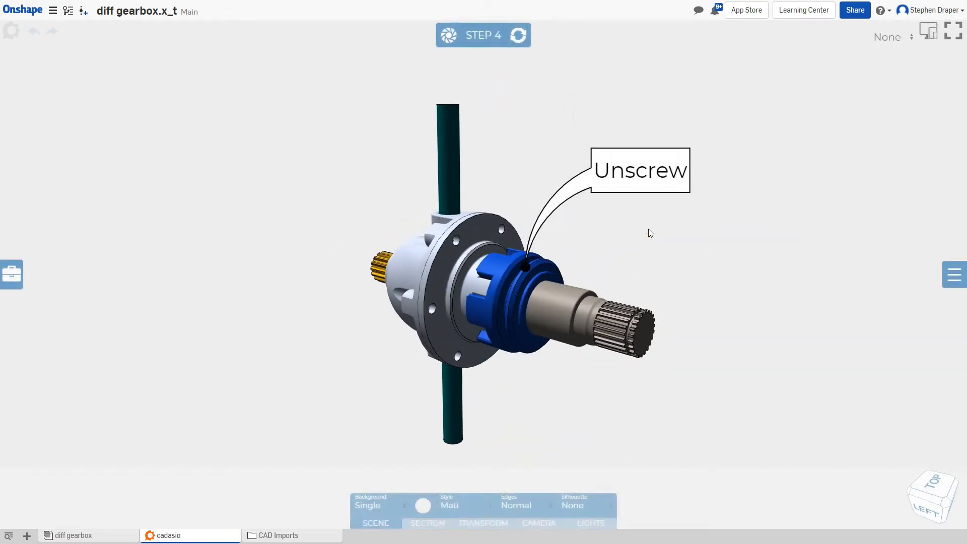
{"action": "key", "text": "Right"}
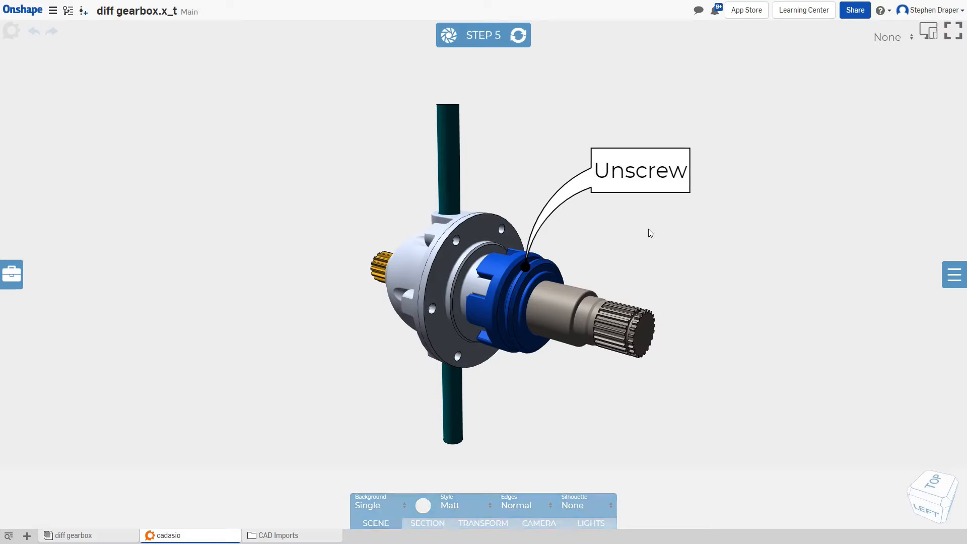
{"action": "key", "text": "Right"}
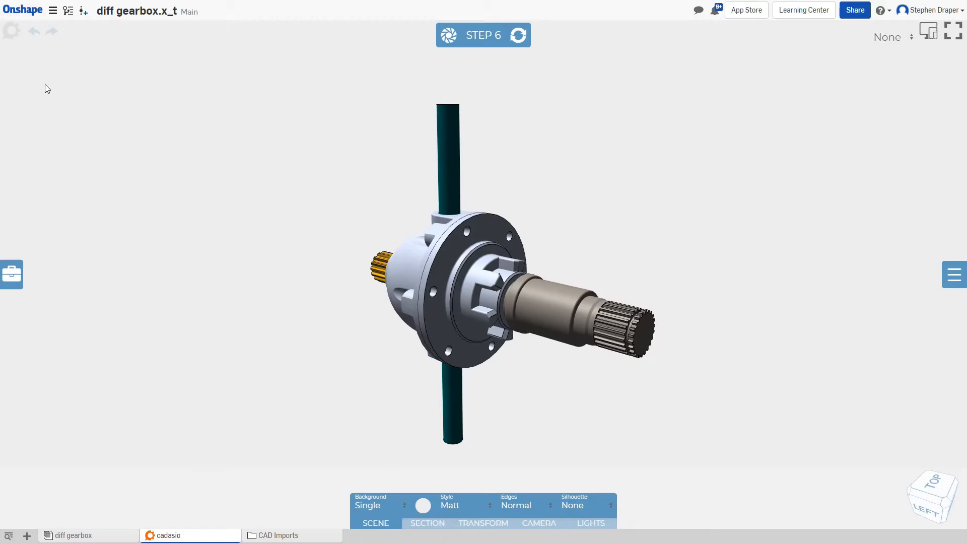
Leave the project for the Cadasio home page and bring up the update settings for the Gearbox project
{"action": "left_click", "coordinate": [14, 33]}
{"action": "left_click", "coordinate": [392, 147]}
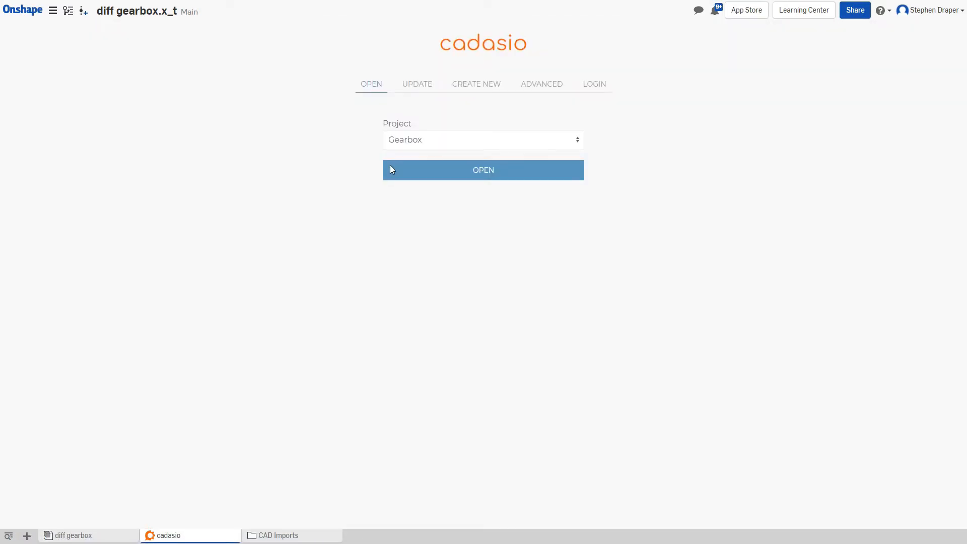
{"action": "left_click", "coordinate": [401, 169]}
{"action": "left_click", "coordinate": [421, 87]}
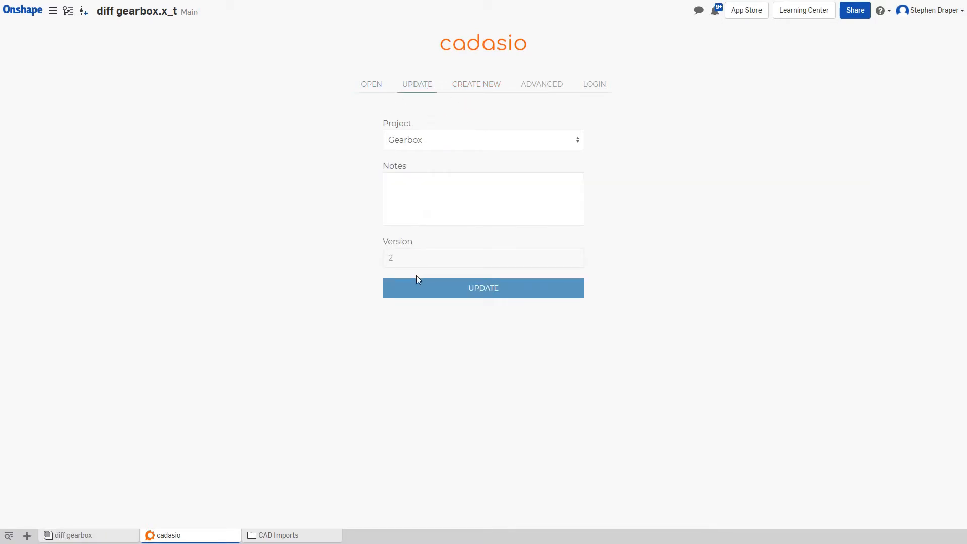
In the diff gearbox assembly, change the configuration of the Part9 collar to Longer and accept it
{"action": "left_click", "coordinate": [98, 539]}
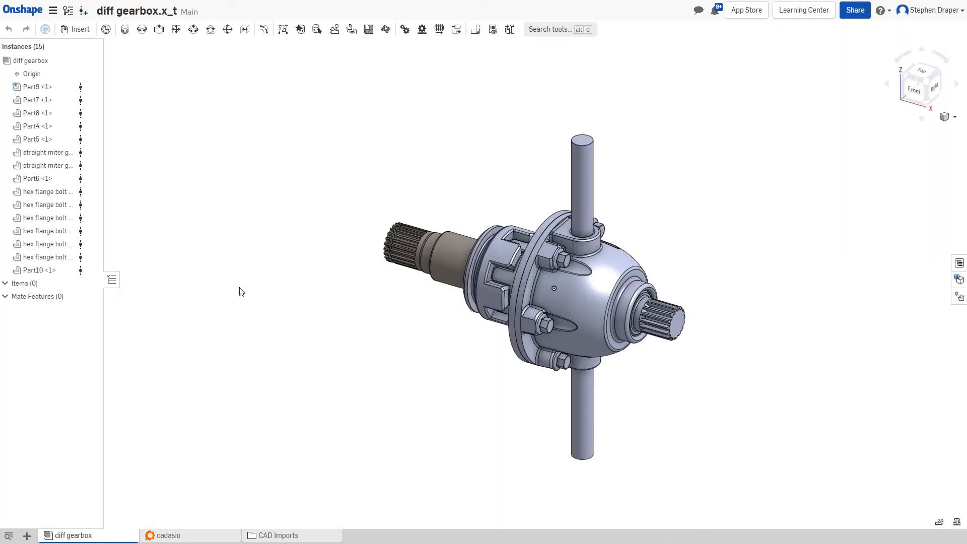
{"action": "right_click_drag", "start_coordinate": [364, 305], "coordinate": [426, 300]}
{"action": "left_click", "coordinate": [524, 275]}
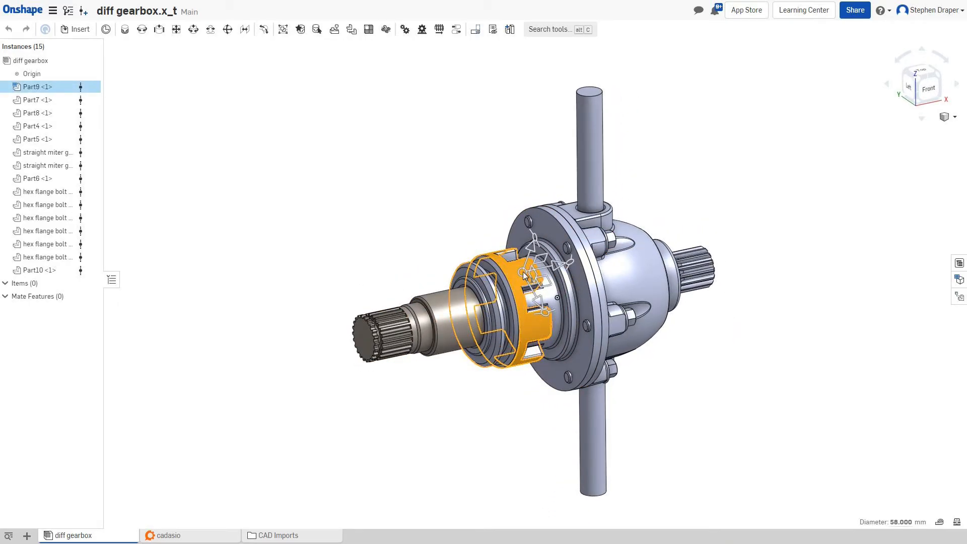
{"action": "right_click", "coordinate": [54, 87]}
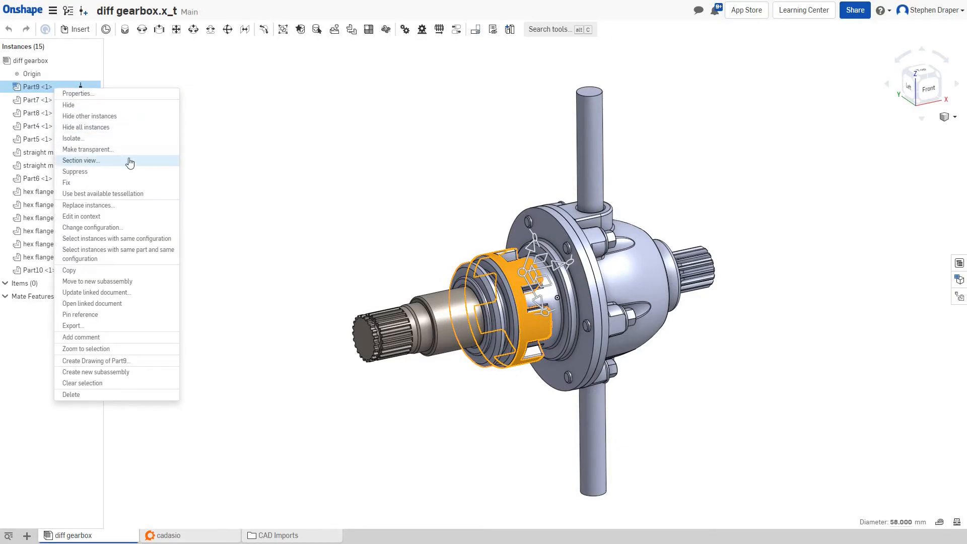
{"action": "left_click", "coordinate": [130, 227]}
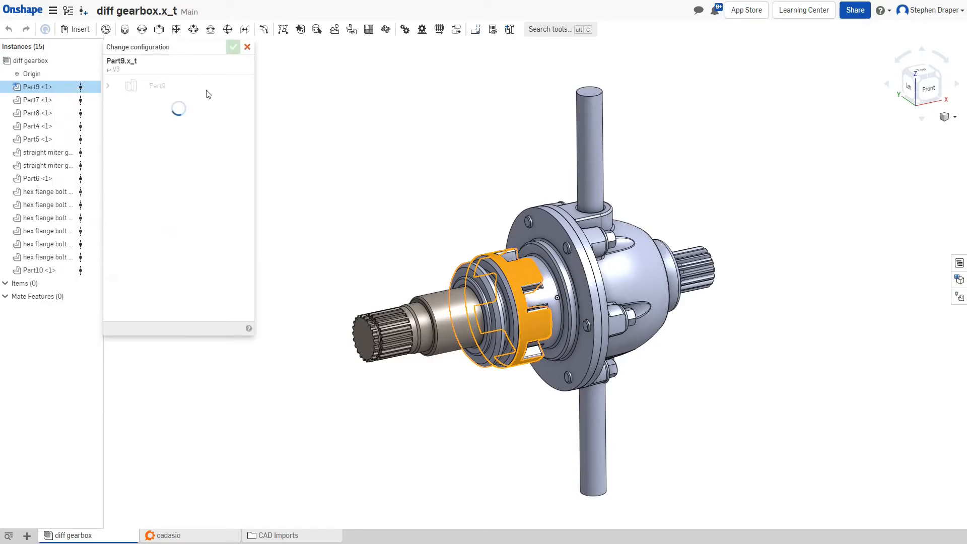
{"action": "left_click", "coordinate": [209, 103]}
{"action": "left_click", "coordinate": [187, 131]}
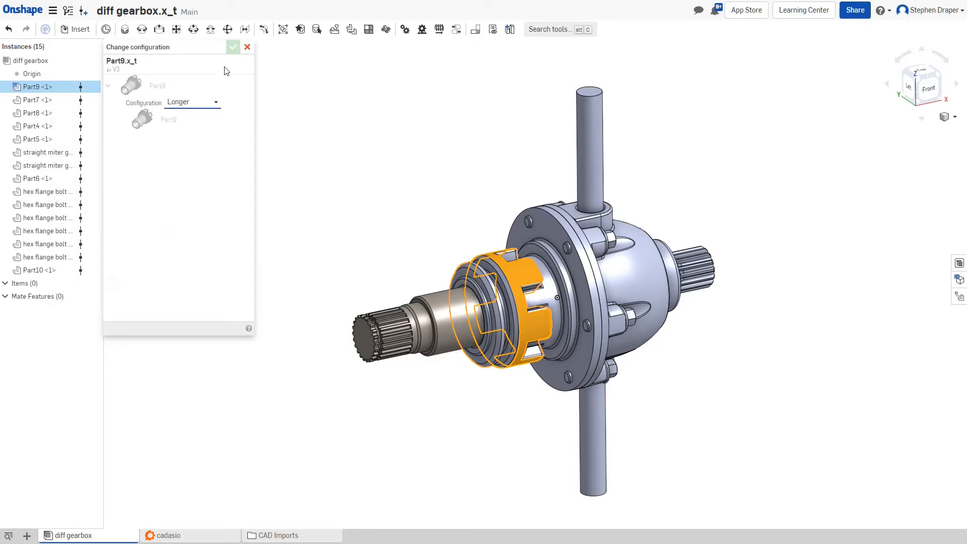
{"action": "left_click", "coordinate": [232, 48]}
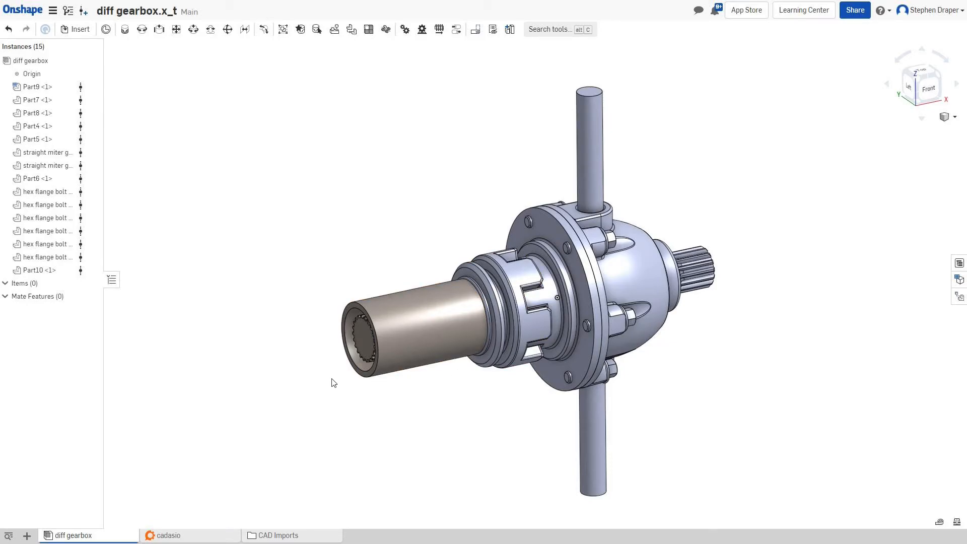
Update the Gearbox project in Cadasio with the note "Shaft Longer" and set the new file version as active
{"action": "left_click", "coordinate": [184, 538]}
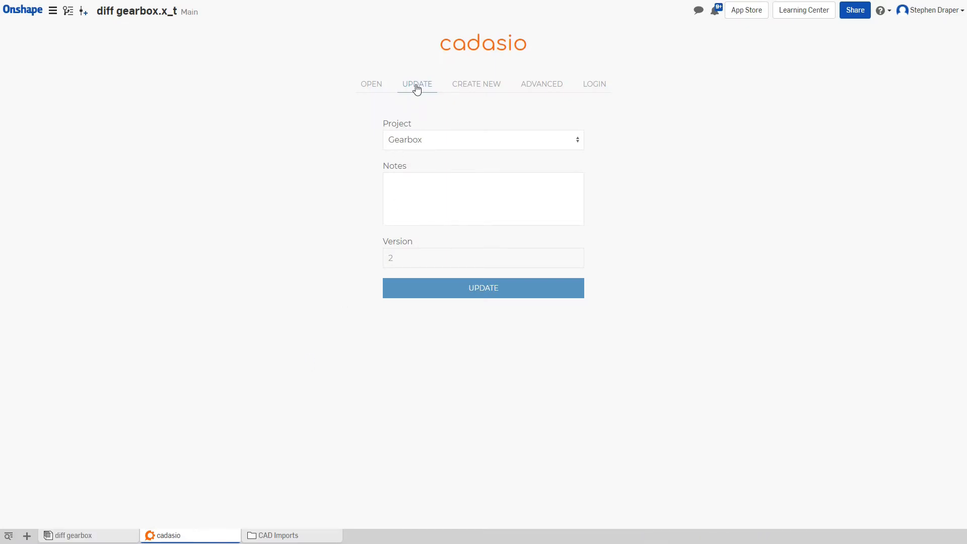
{"action": "left_click", "coordinate": [438, 201]}
{"action": "type", "text": "Shaft Longer"}
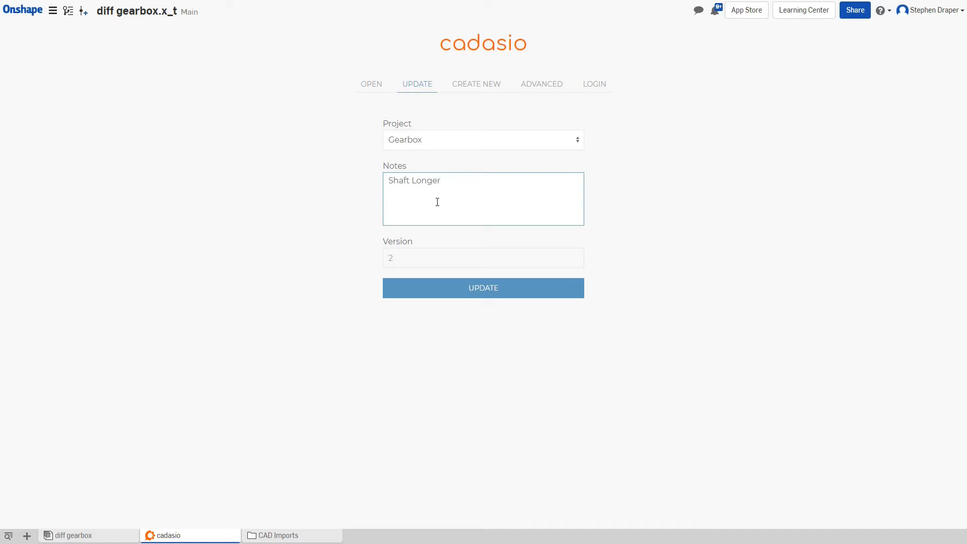
{"action": "left_click", "coordinate": [468, 290]}
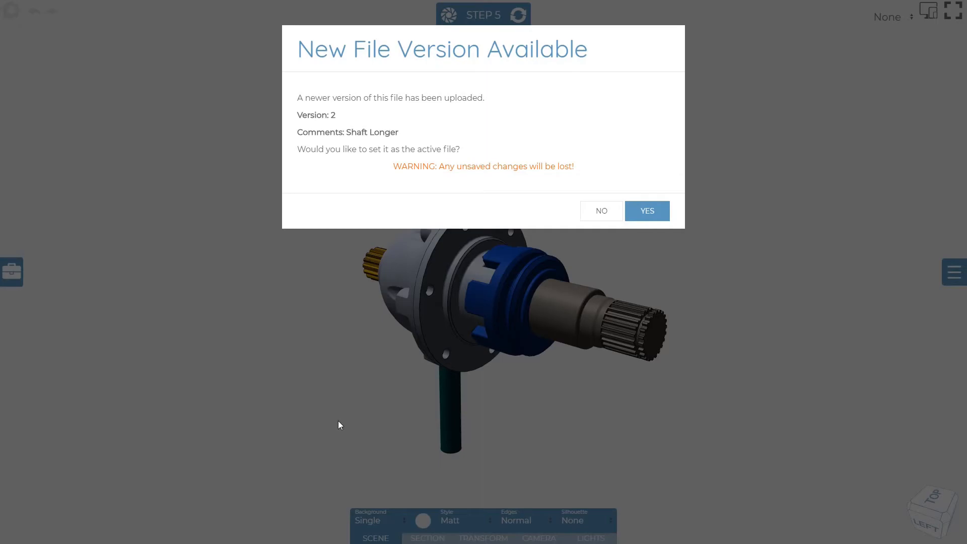
{"action": "left_click", "coordinate": [650, 212]}
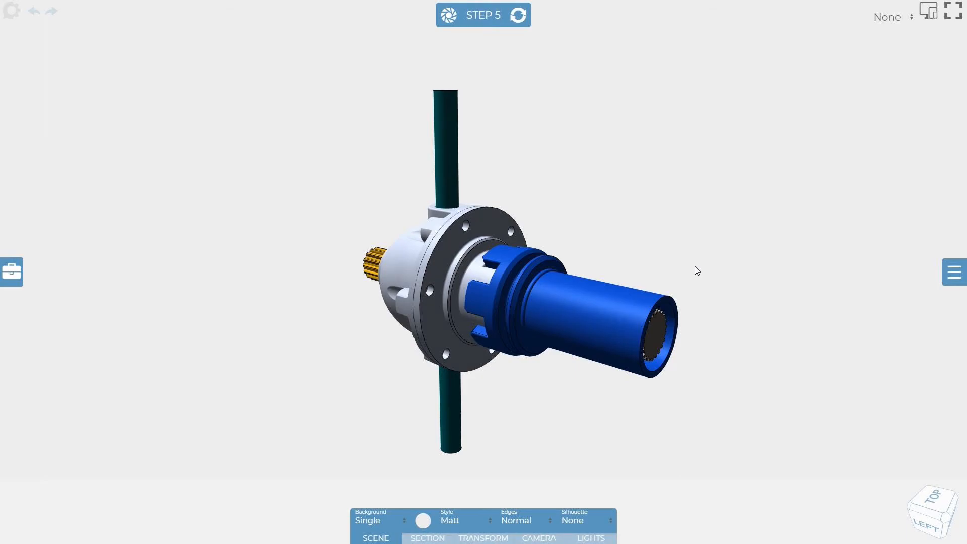
Replay Steps 4 to 6 to check the instructions with the lengthened collar
{"action": "key", "text": "Left"}
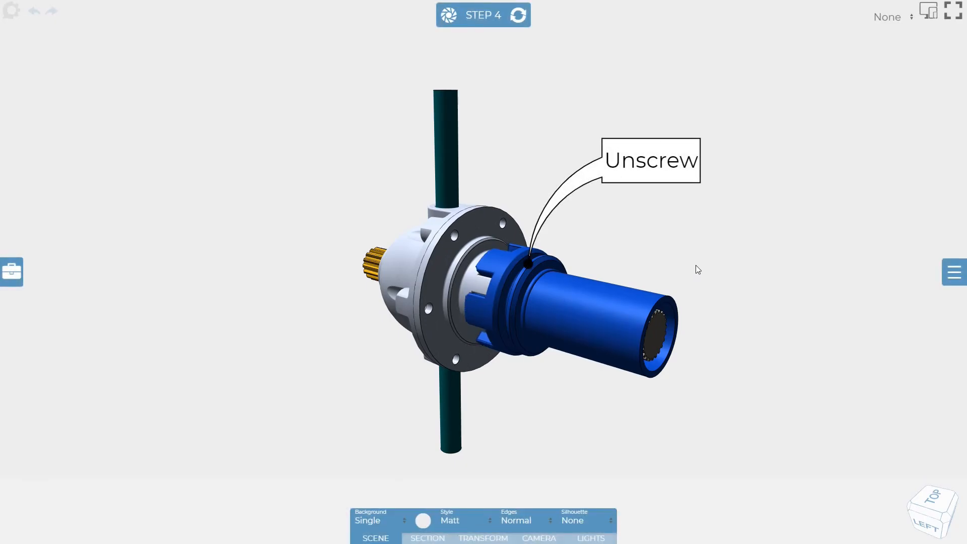
{"action": "key", "text": "Right"}
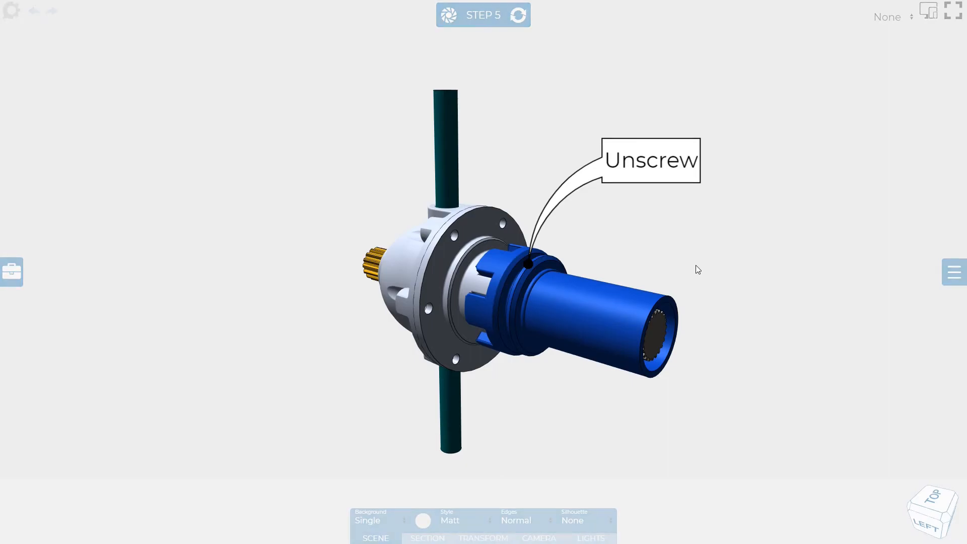
{"action": "key", "text": "Right"}
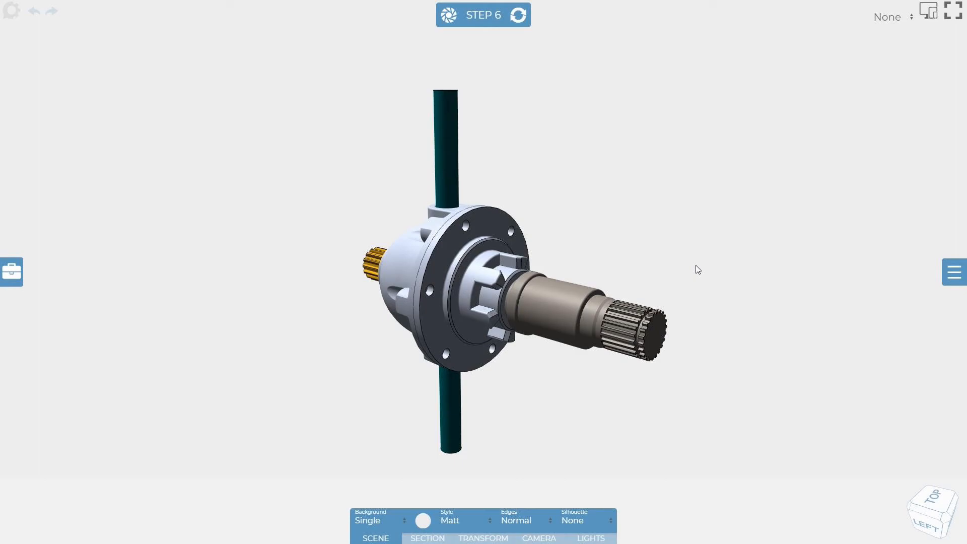
Review the project's available file versions and close the version settings without changing the active one
{"action": "left_click", "coordinate": [13, 14]}
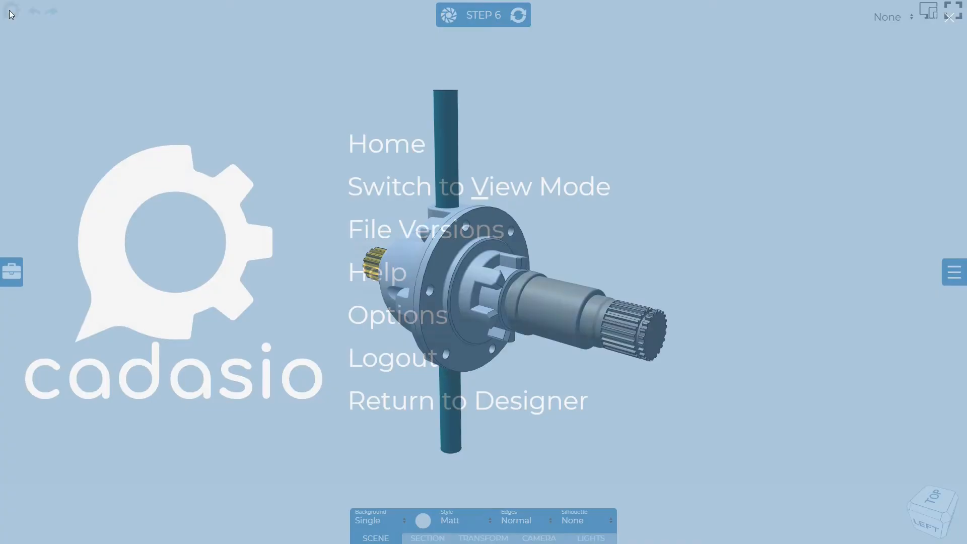
{"action": "left_click", "coordinate": [421, 237]}
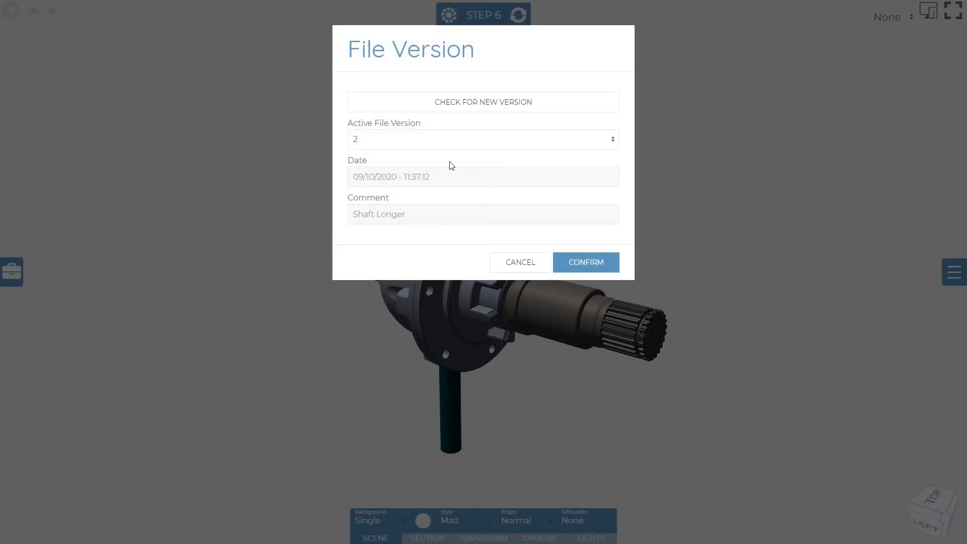
{"action": "left_click", "coordinate": [431, 143]}
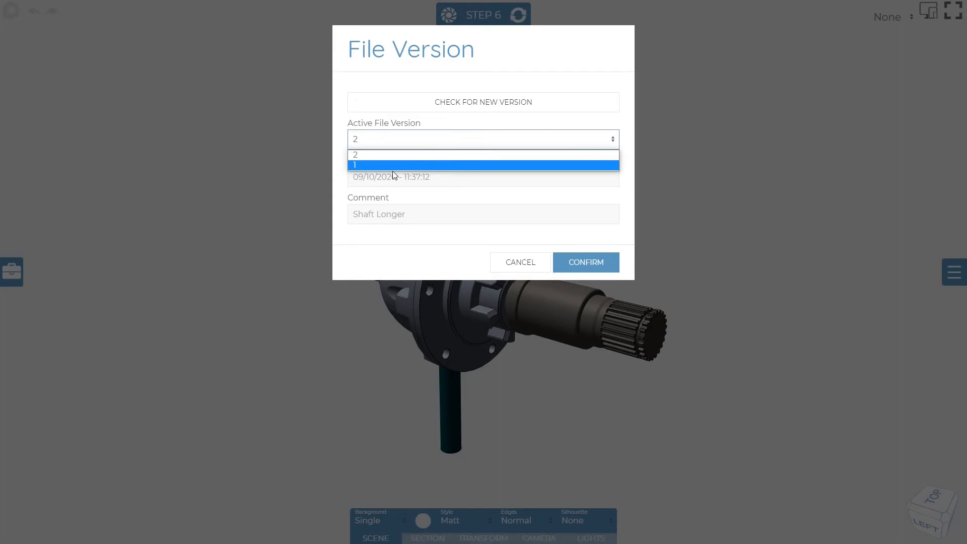
{"action": "left_click", "coordinate": [529, 264]}
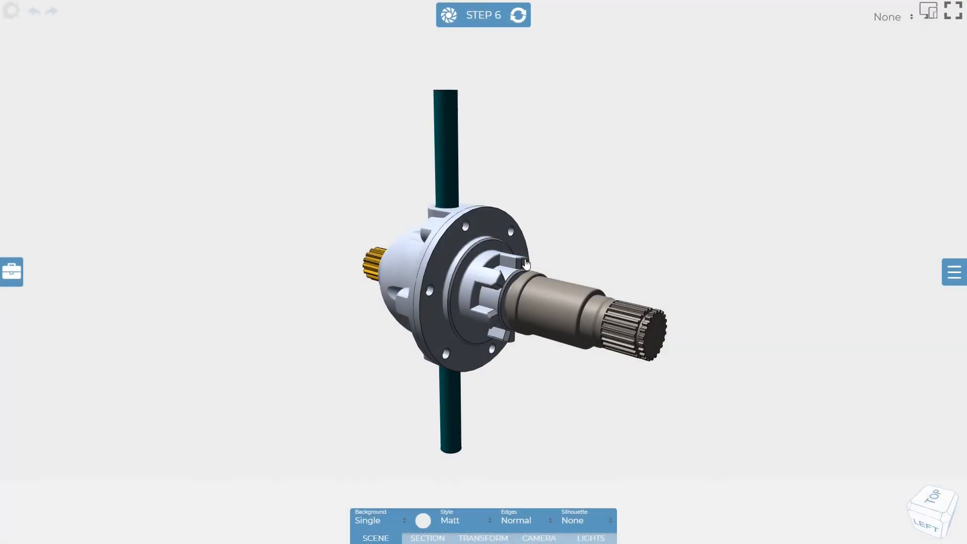
Leave the step designer for the Cadasio project list and open the Gearbox project's management page
{"action": "left_click", "coordinate": [11, 17]}
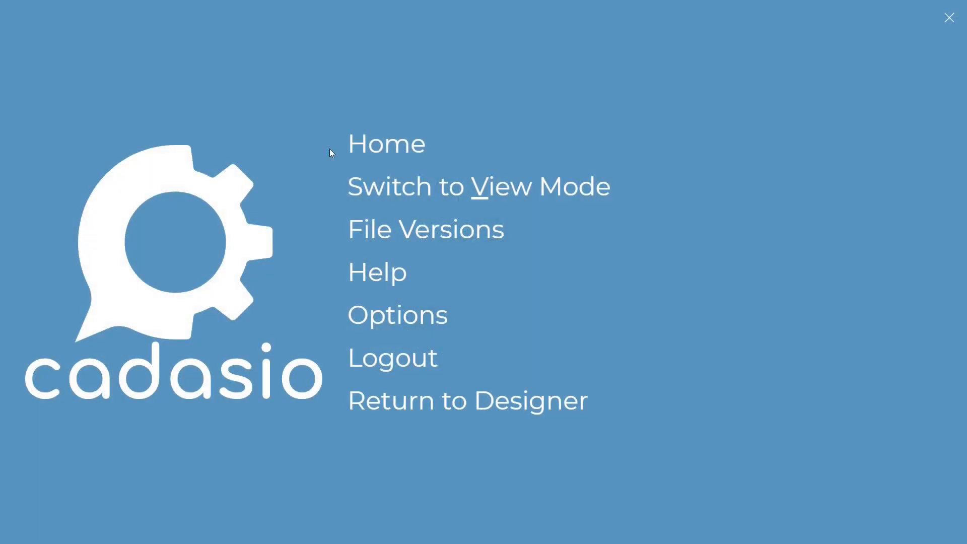
{"action": "left_click", "coordinate": [402, 154]}
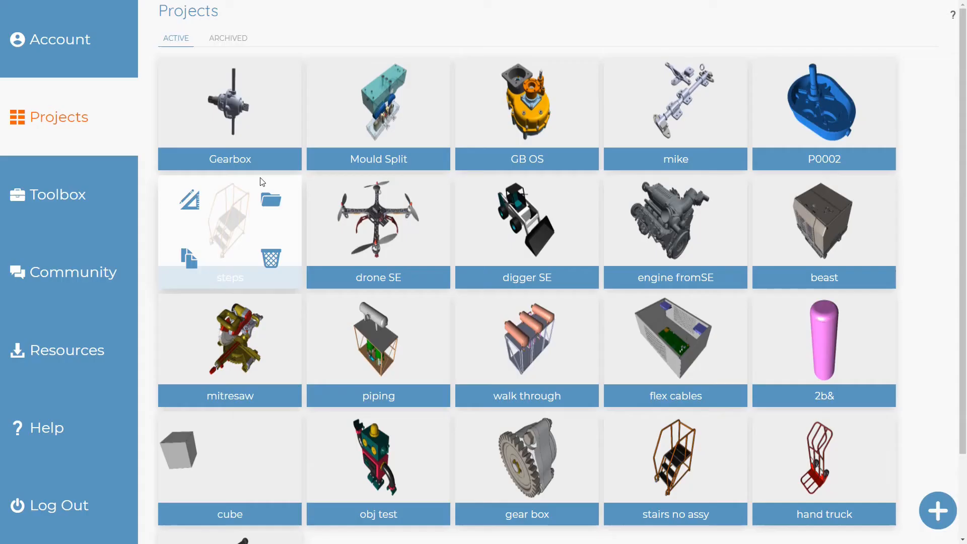
{"action": "mouse_move", "coordinate": [254, 132]}
{"action": "left_click", "coordinate": [271, 81]}
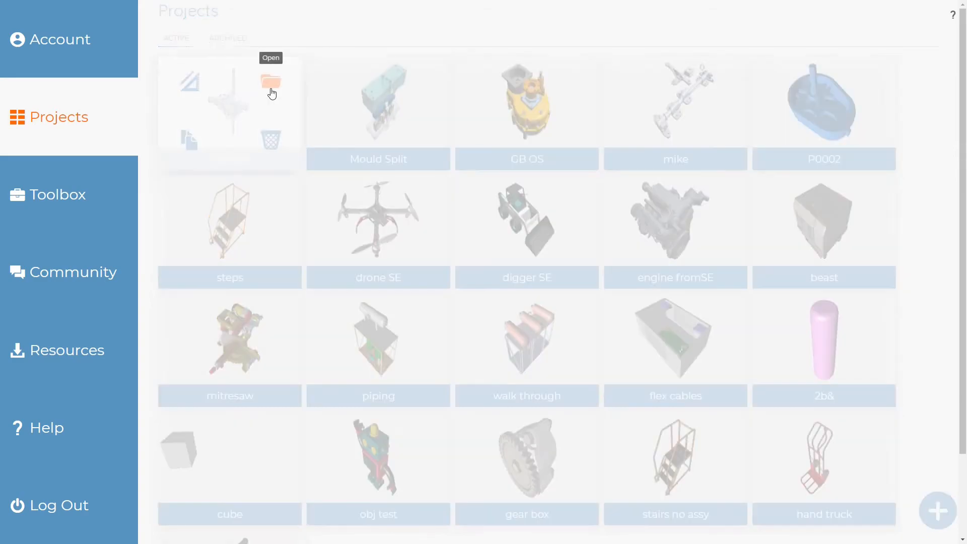
Review the Gearbox project's component structure and available file versions, keeping version 2 as the active one
{"action": "left_click", "coordinate": [281, 42]}
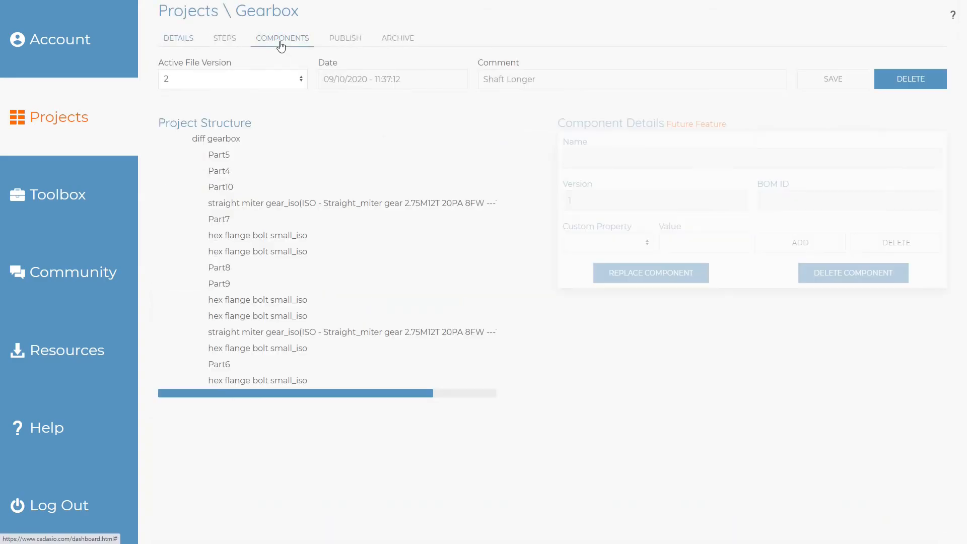
{"action": "left_click", "coordinate": [275, 81]}
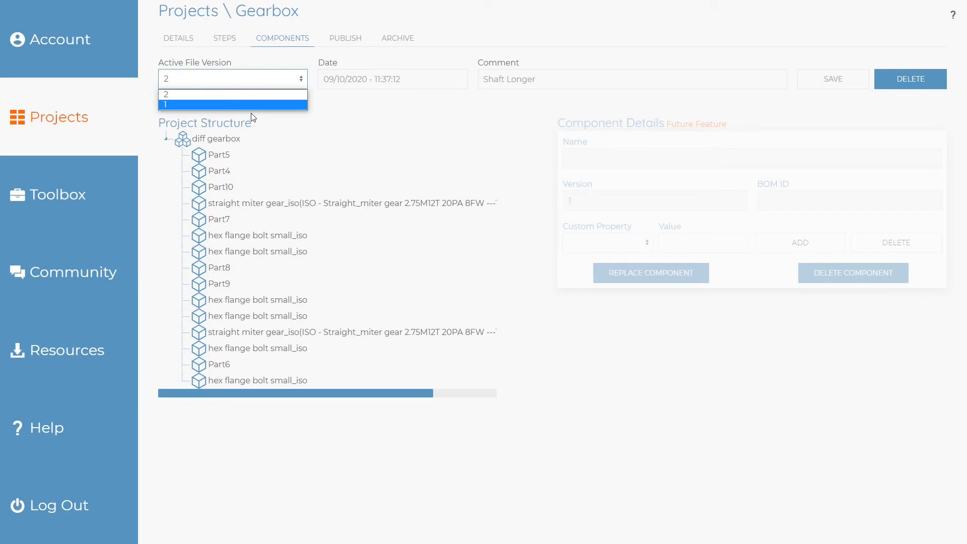
{"action": "left_click", "coordinate": [251, 93]}
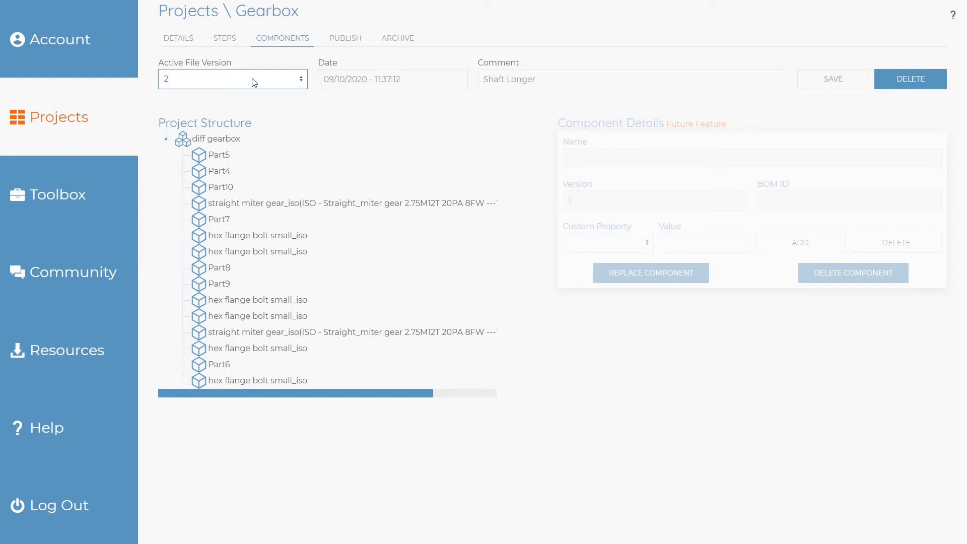
Publish the Gearbox project online with autostart off, full screen enabled and no password
{"action": "left_click", "coordinate": [344, 40]}
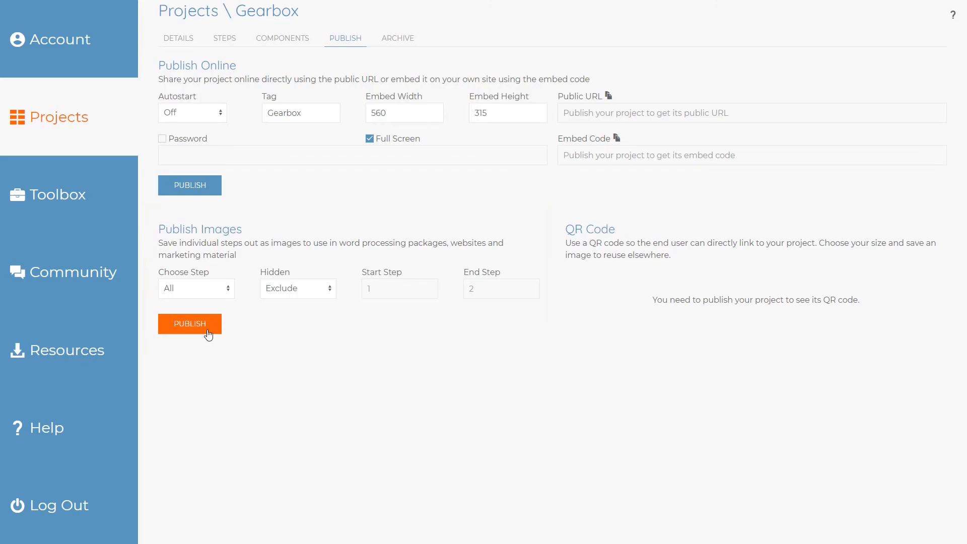
{"action": "left_click", "coordinate": [209, 190]}
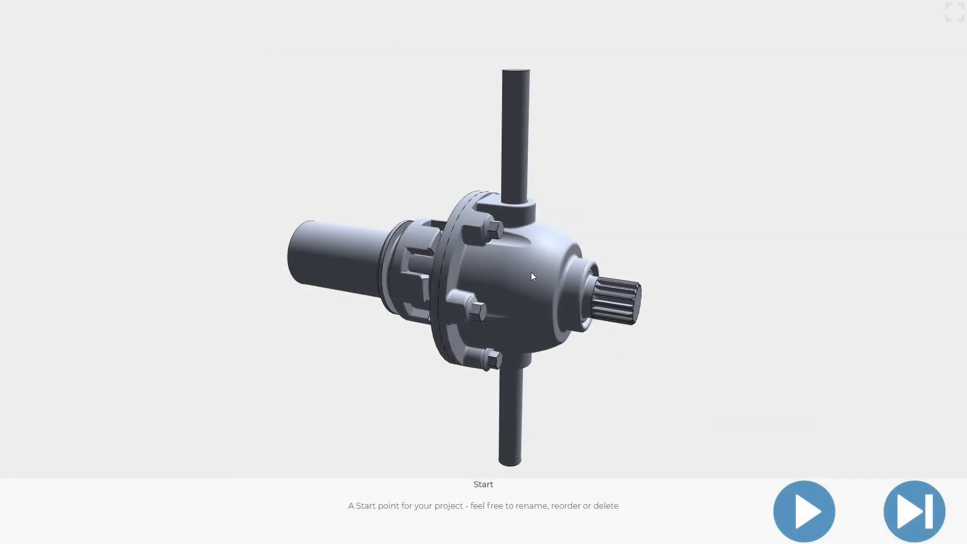
Play the published gearbox instructions from Start through Step 6, orbiting the model along the way to check the interactive view
{"action": "left_click", "coordinate": [804, 511]}
{"action": "left_click_drag", "start_coordinate": [734, 331], "coordinate": [867, 331]}
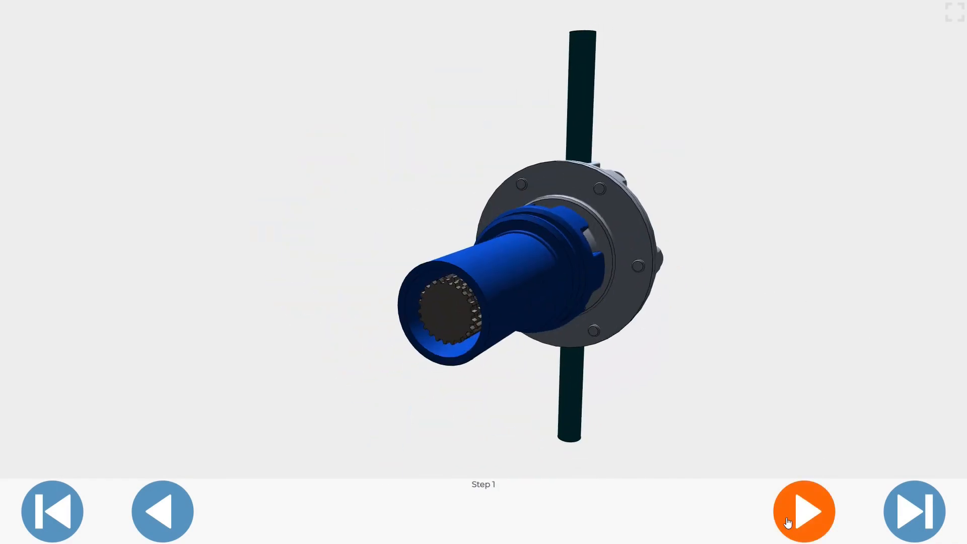
{"action": "left_click", "coordinate": [788, 522]}
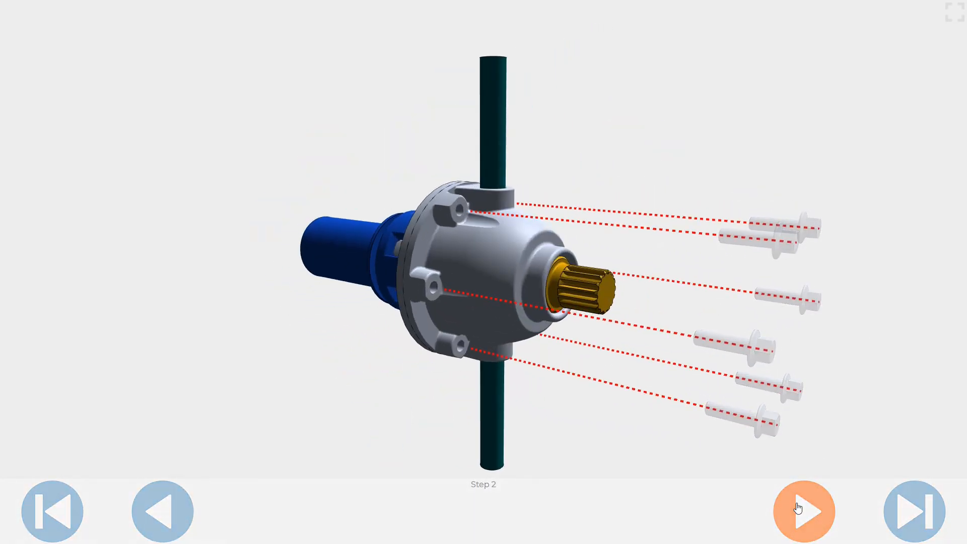
{"action": "left_click", "coordinate": [797, 507]}
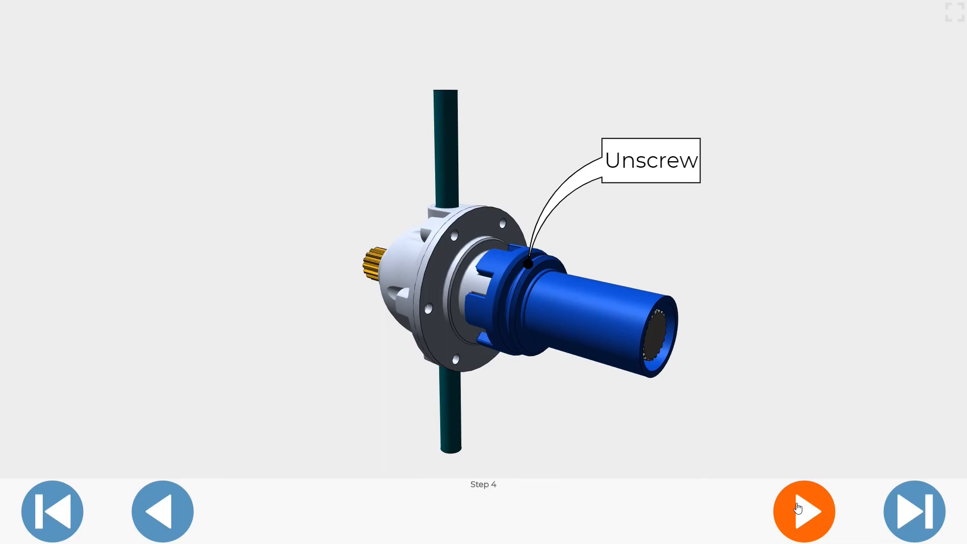
{"action": "left_click", "coordinate": [797, 506]}
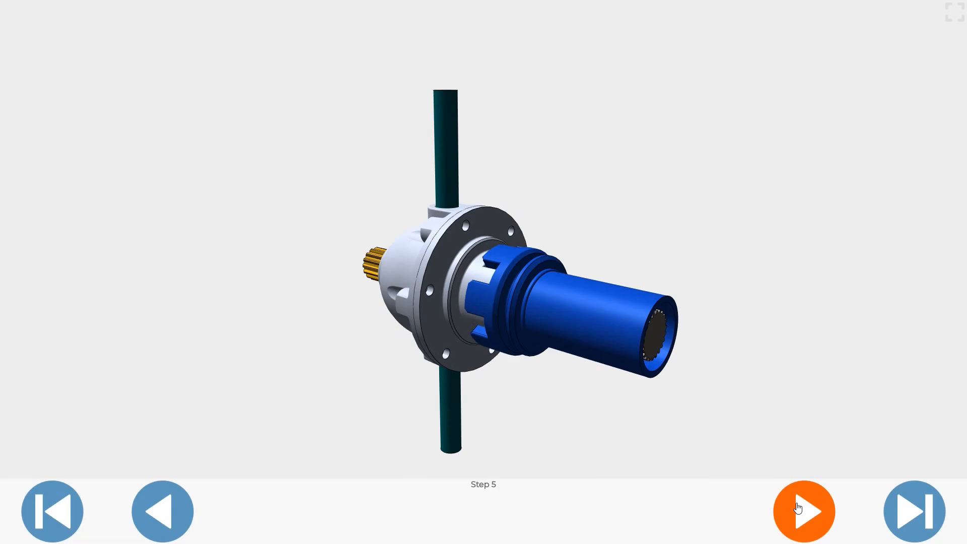
{"action": "left_click", "coordinate": [797, 507]}
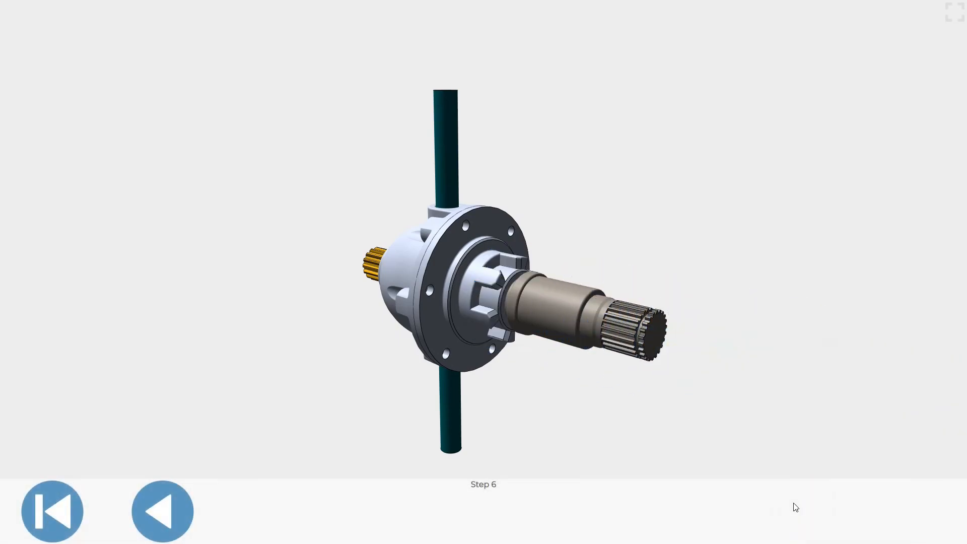